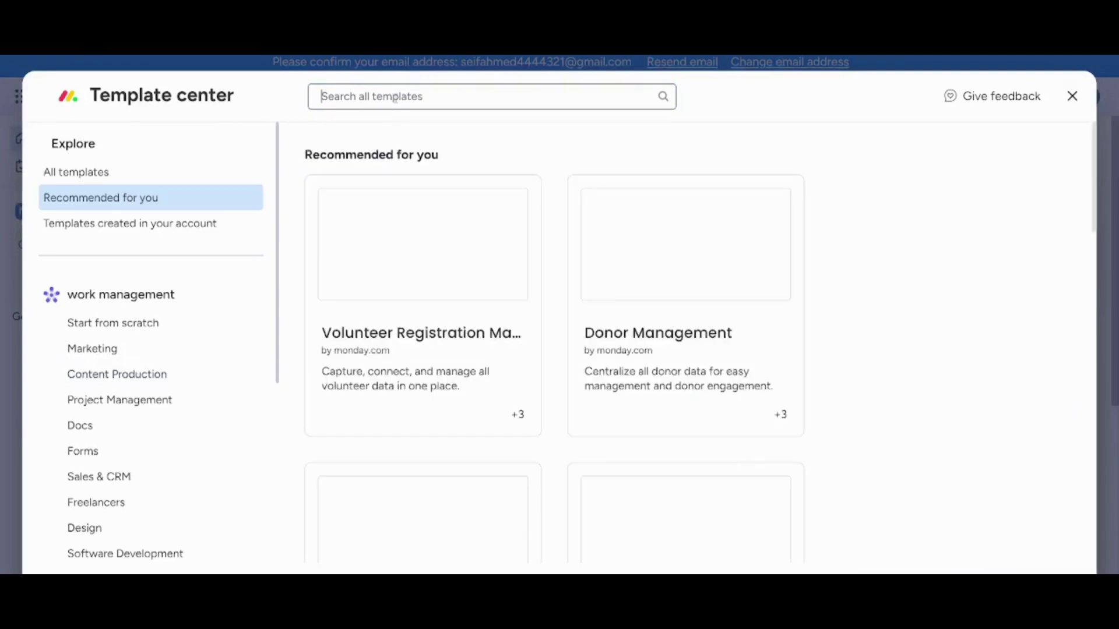
Search the Template center for 'resource' and create a board from the Resource Utilization template.
text(r)
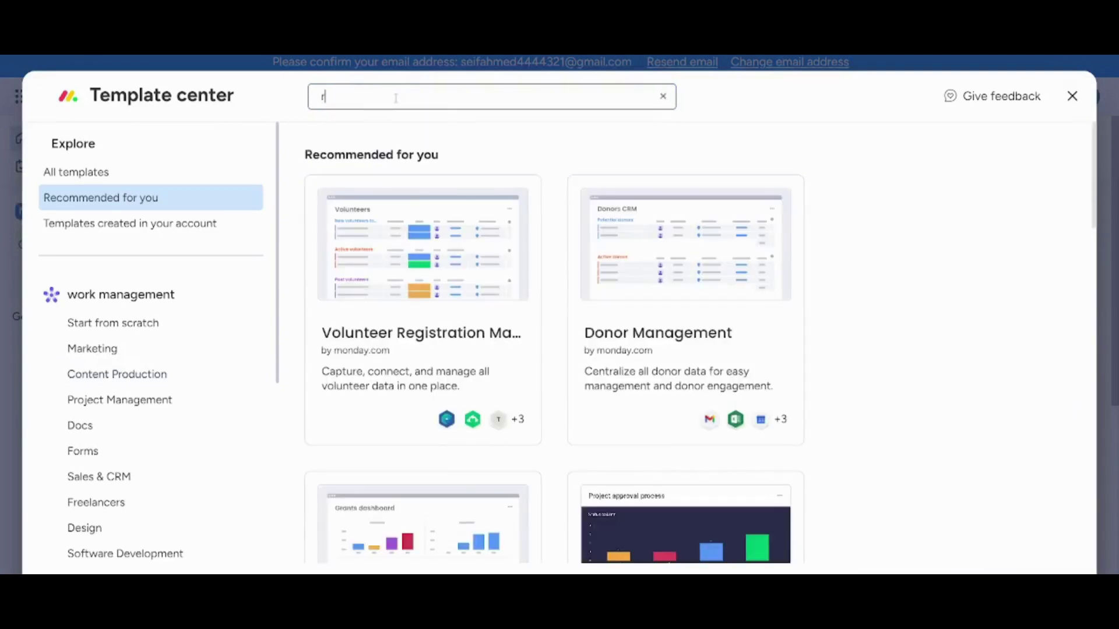
text(esource)
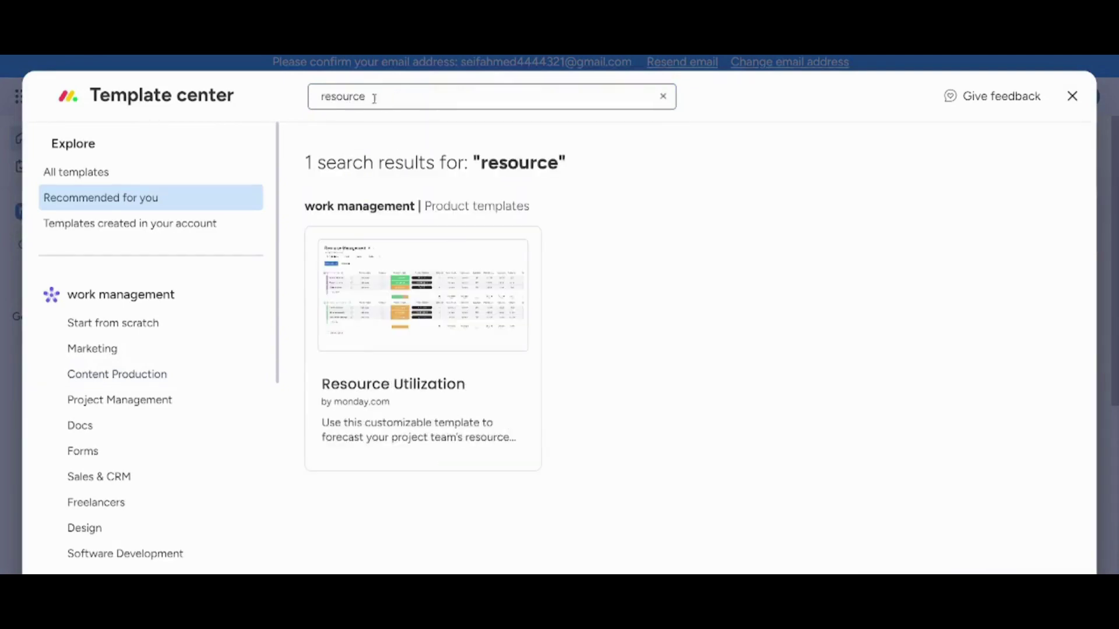
click(427, 301)
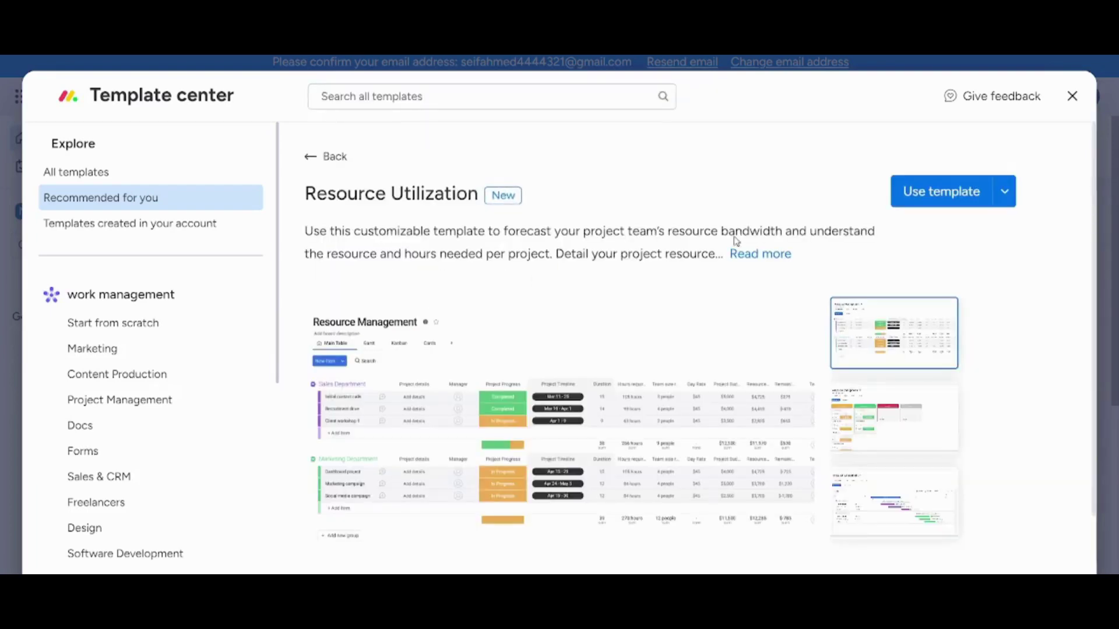
click(943, 201)
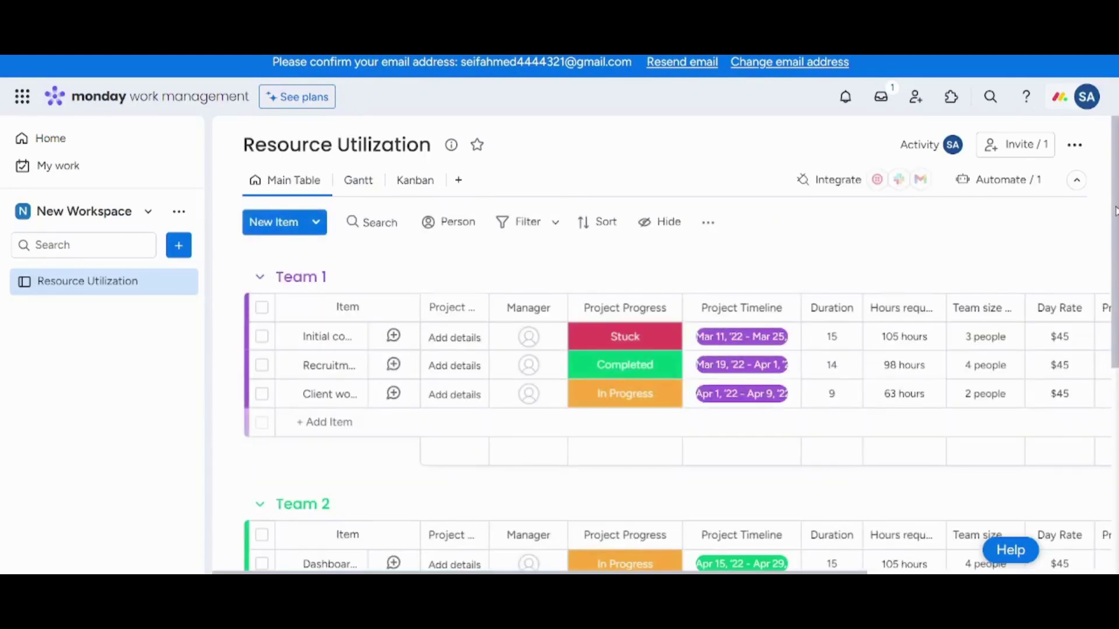
scroll(1116, 219, down, 1)
scroll(932, 244, up, 1)
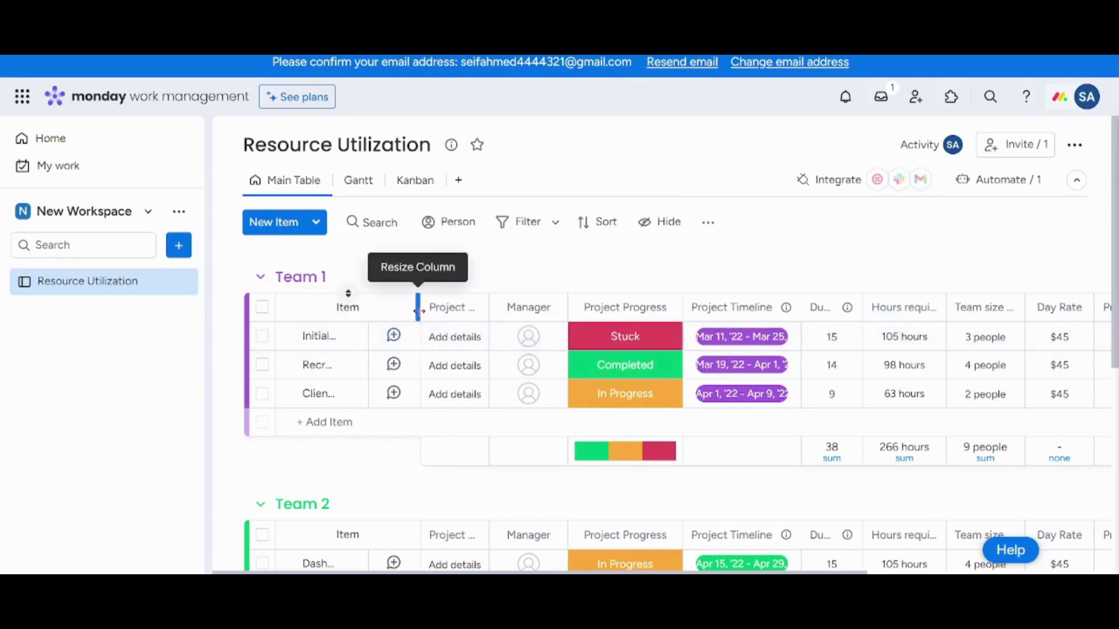
drag(423, 307, 529, 320)
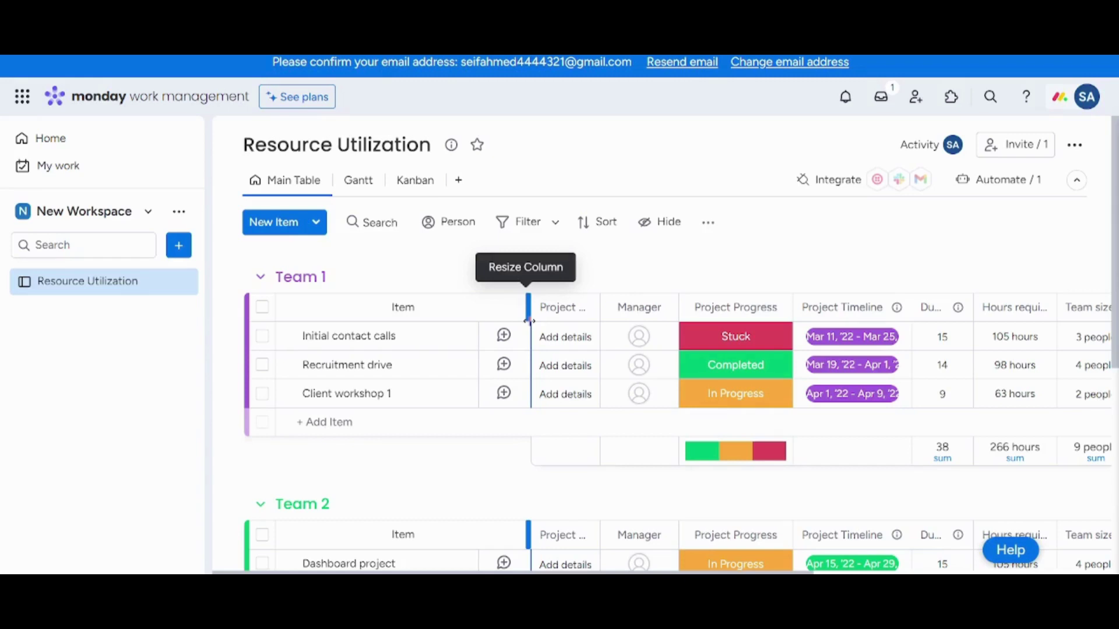
drag(524, 329, 422, 320)
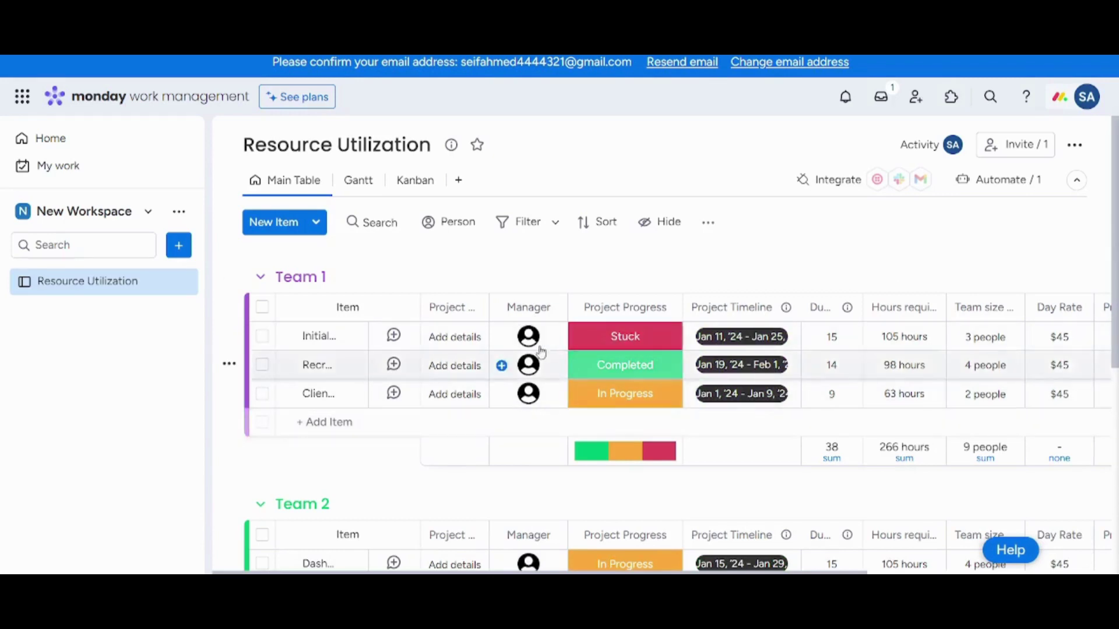
Widen the Duration column so its full heading shows.
mouse_move(528, 347)
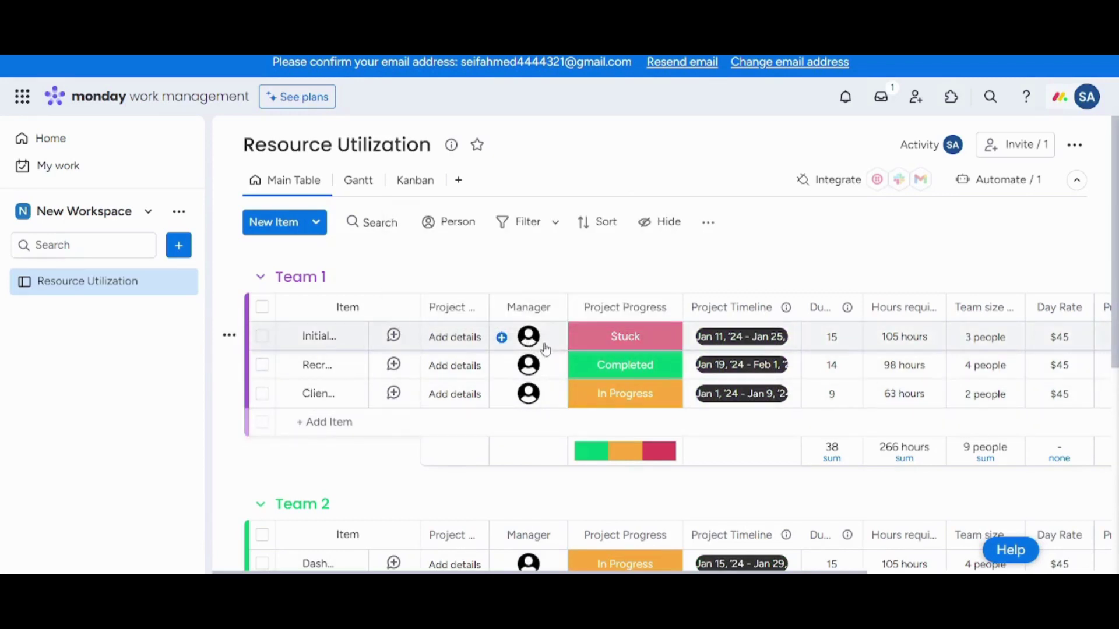
mouse_move(527, 392)
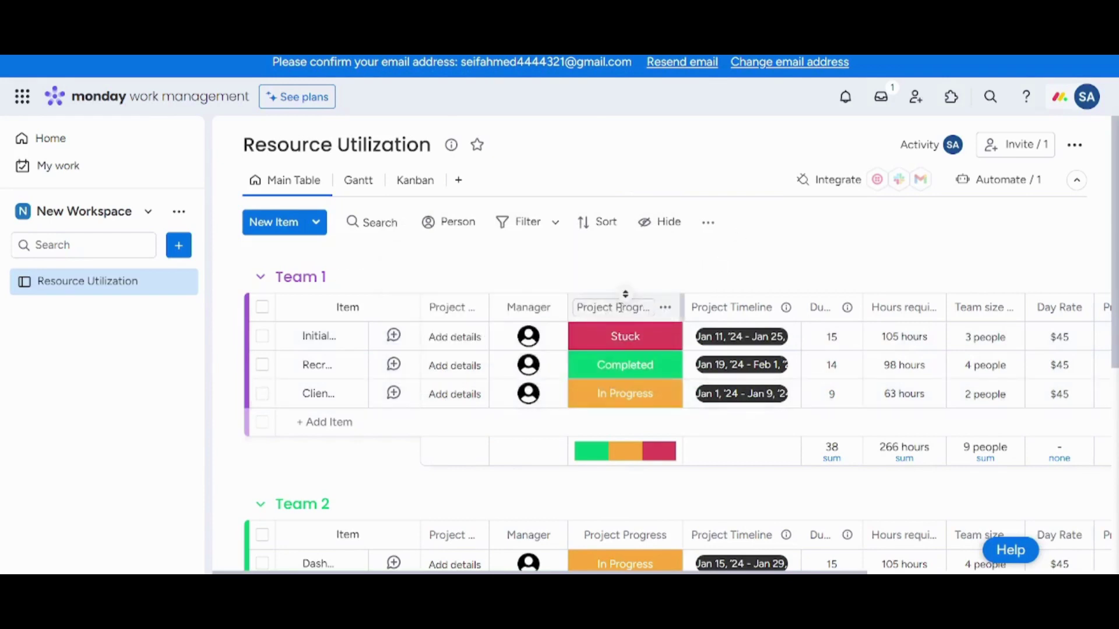
scroll(763, 307, down, 2)
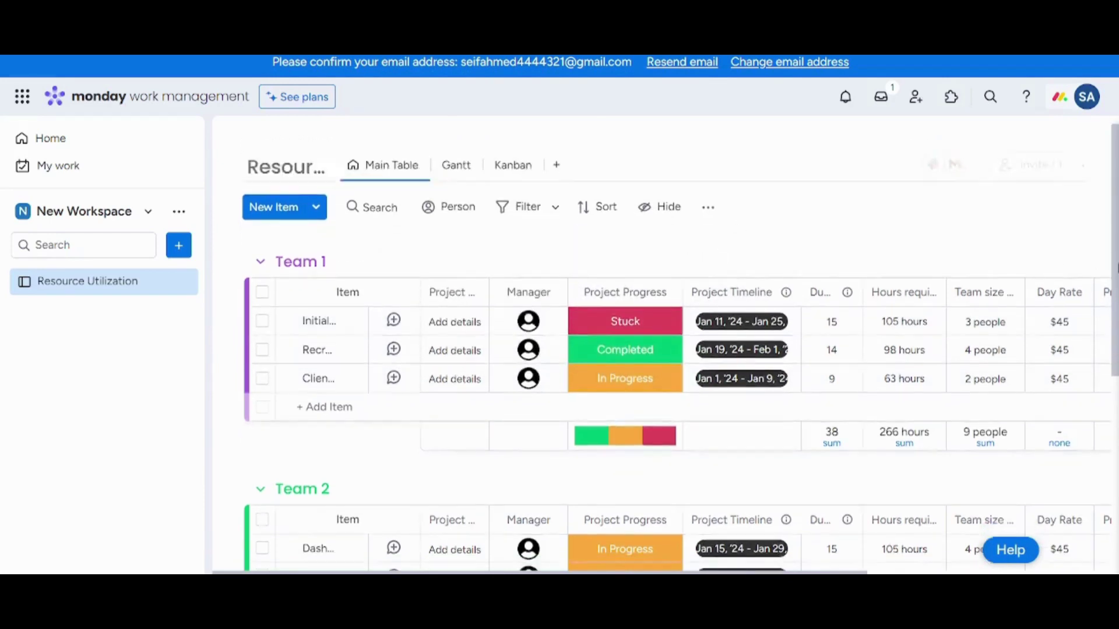
scroll(679, 343, down, 1)
scroll(607, 316, up, 3)
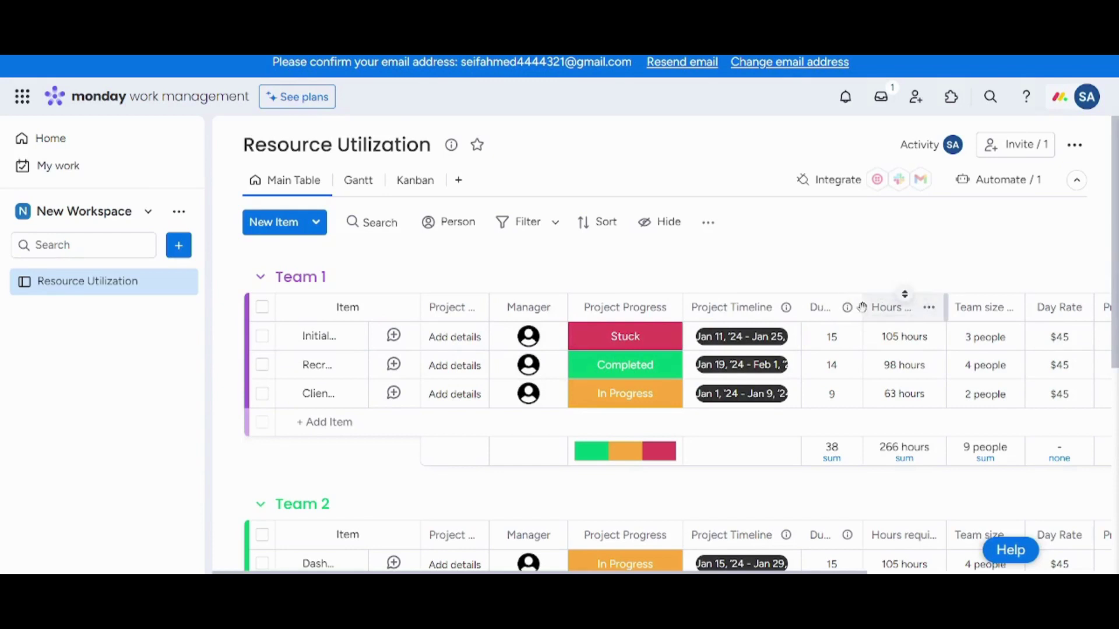
mouse_move(862, 307)
mouse_down()
mouse_move(901, 320)
mouse_move(914, 309)
mouse_move(852, 308)
mouse_move(884, 307)
mouse_up()
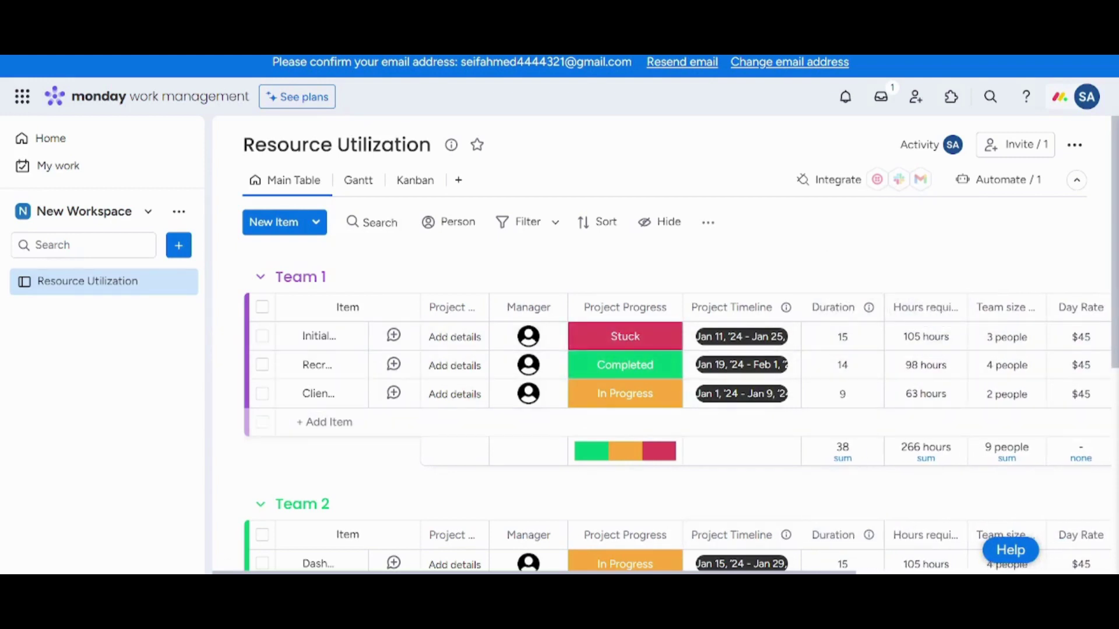
Widen the Resource Cost column to reveal its complete heading.
scroll(689, 341, right, 5)
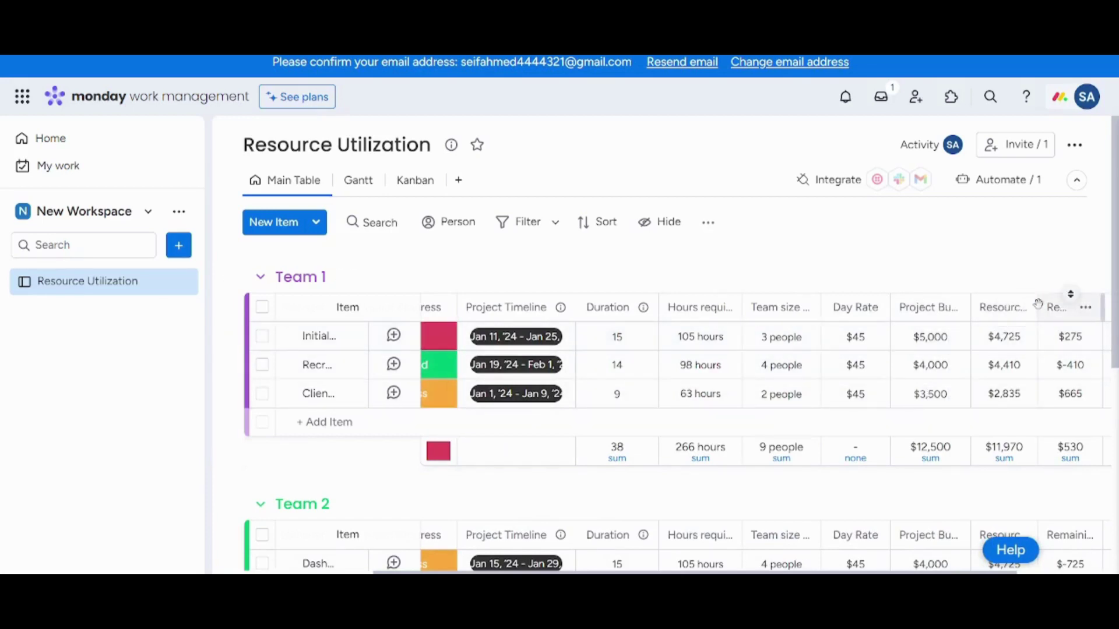
mouse_move(1035, 307)
mouse_down()
mouse_move(1101, 303)
mouse_move(1051, 305)
mouse_up()
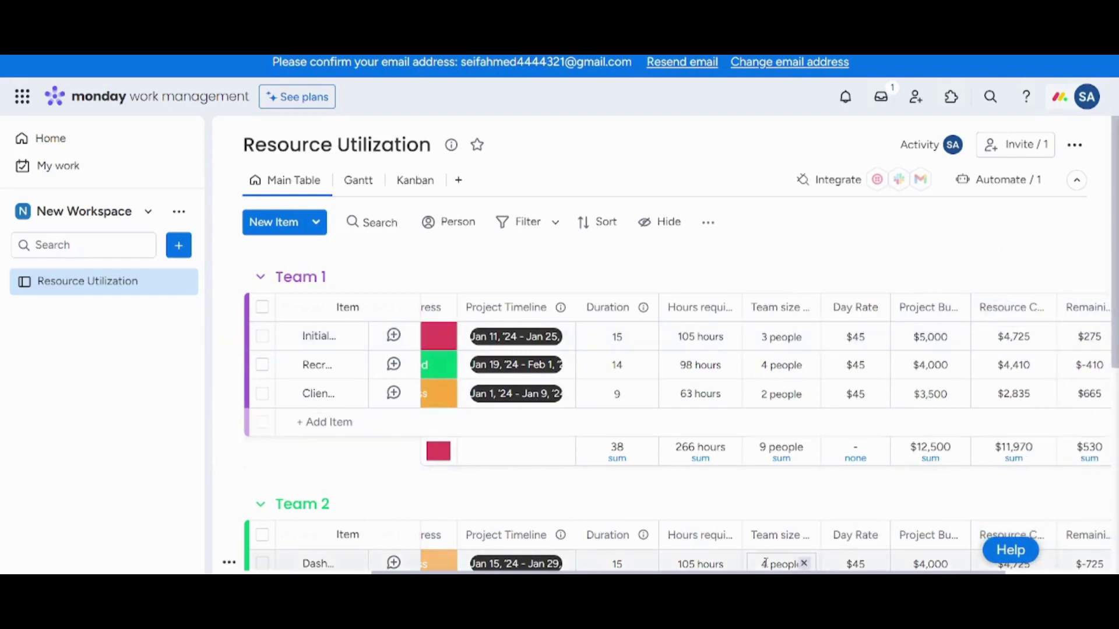
scroll(740, 434, right, 5)
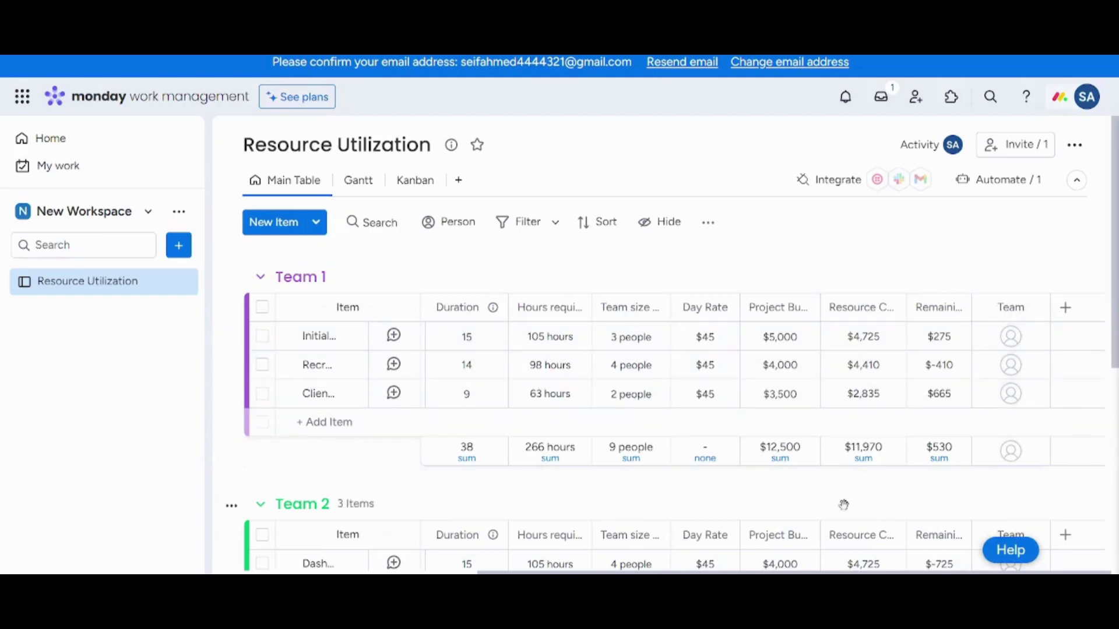
scroll(548, 558, left, 10)
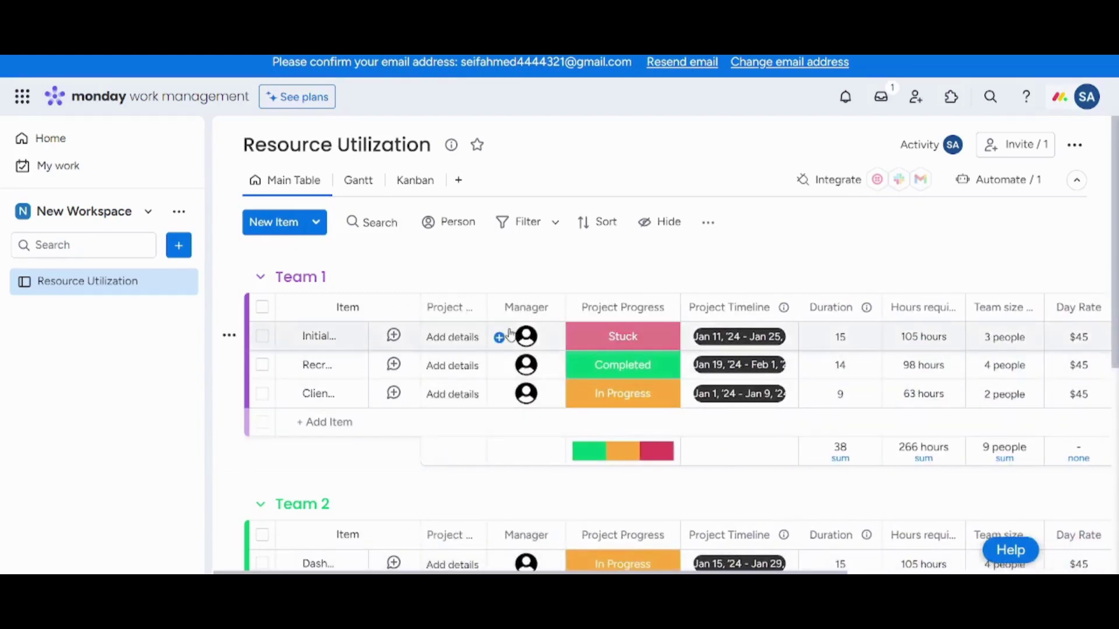
Check the first task's Manager choices, then review the Team 1 and Team 2 tasks.
click(499, 338)
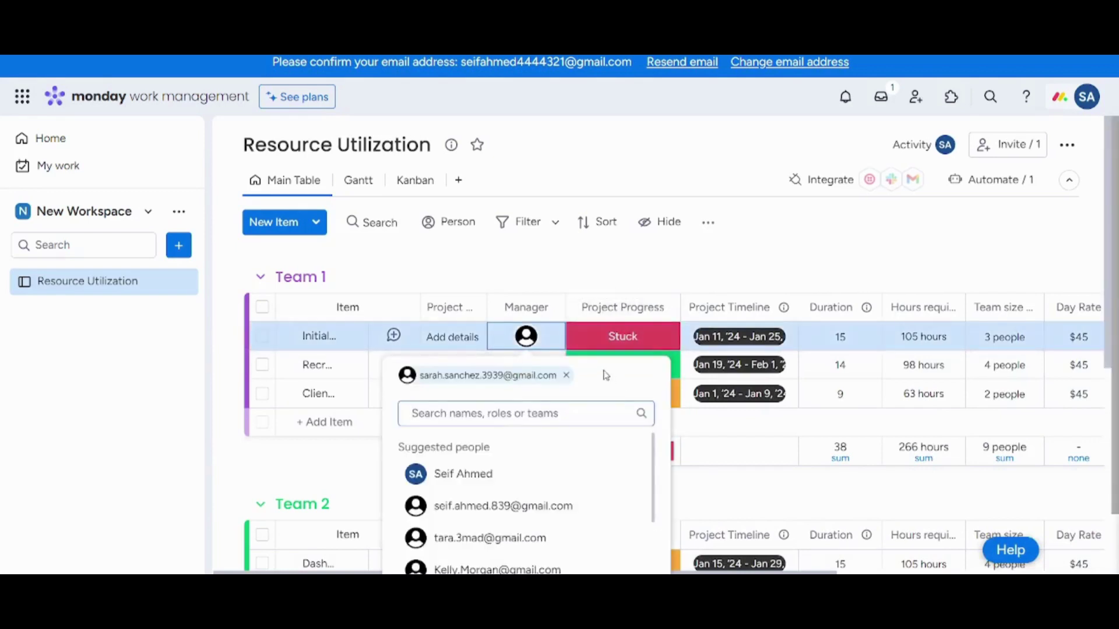
click(630, 277)
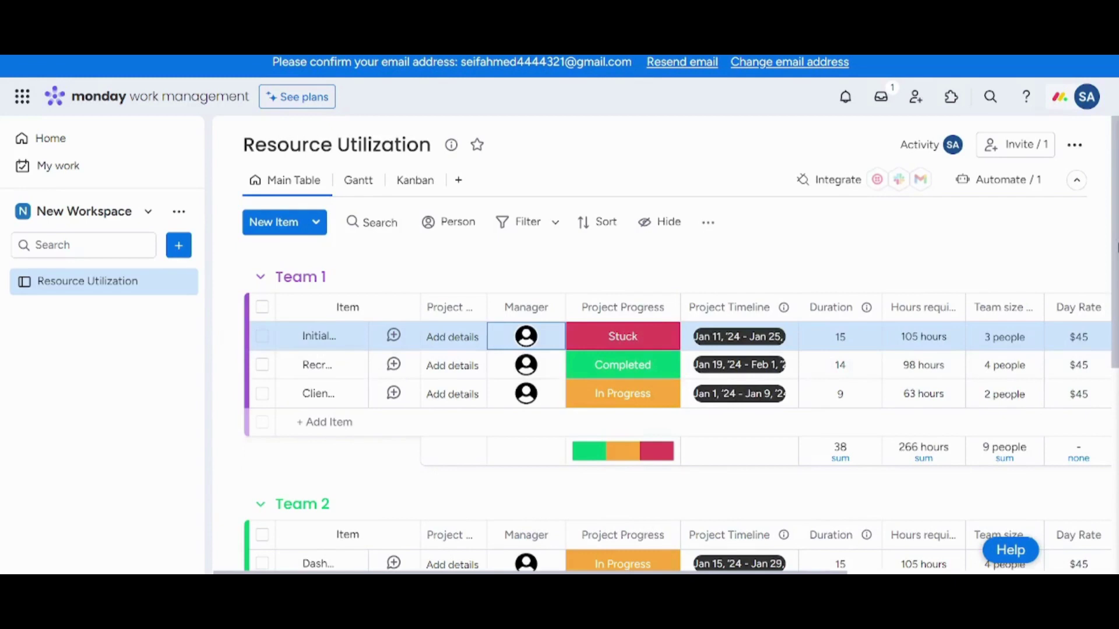
scroll(542, 361, down, 1)
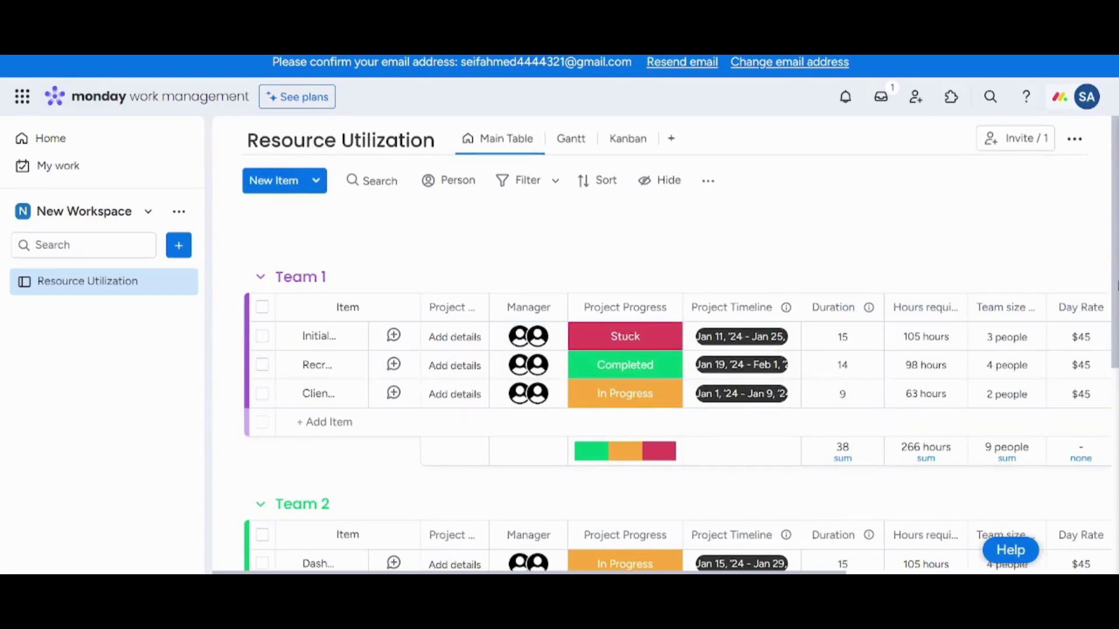
scroll(963, 419, down, 3)
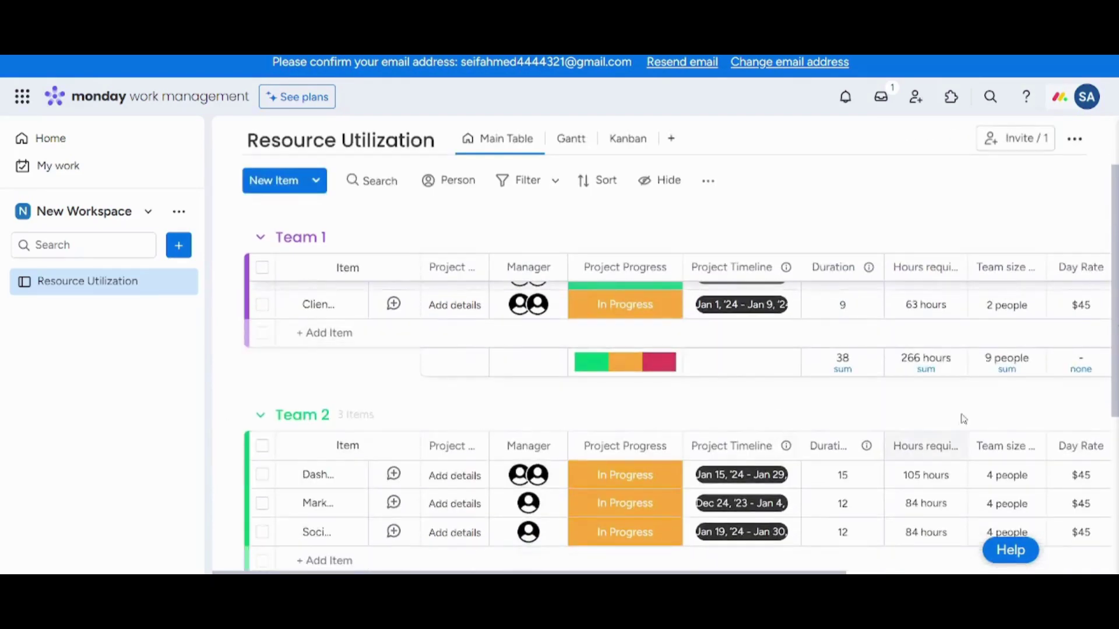
scroll(963, 419, up, 3)
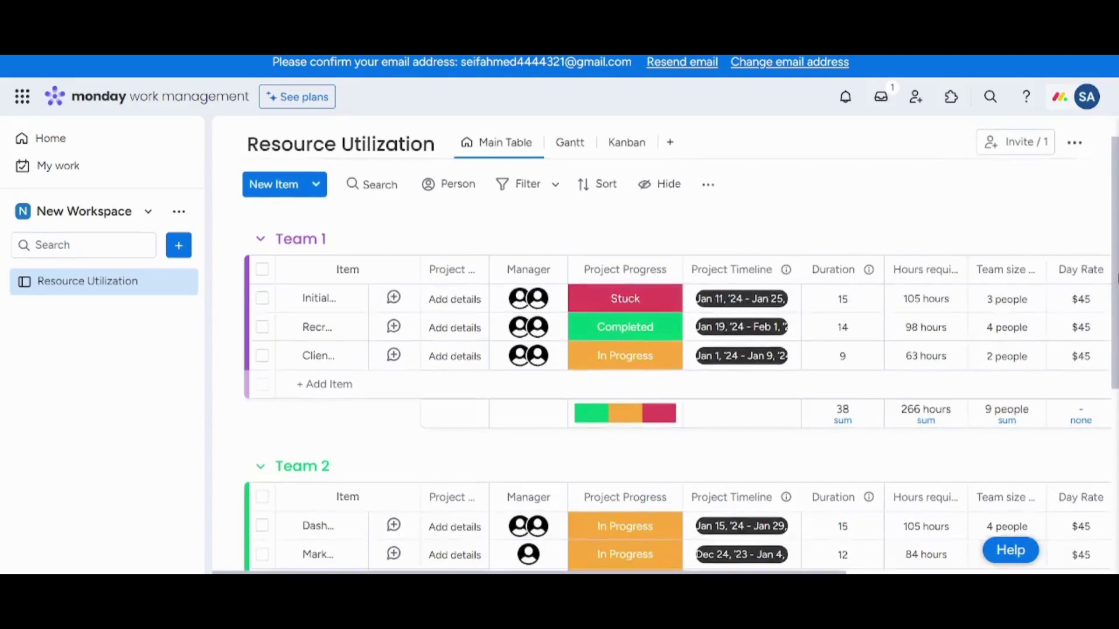
scroll(680, 361, up, 2)
scroll(682, 267, down, 2)
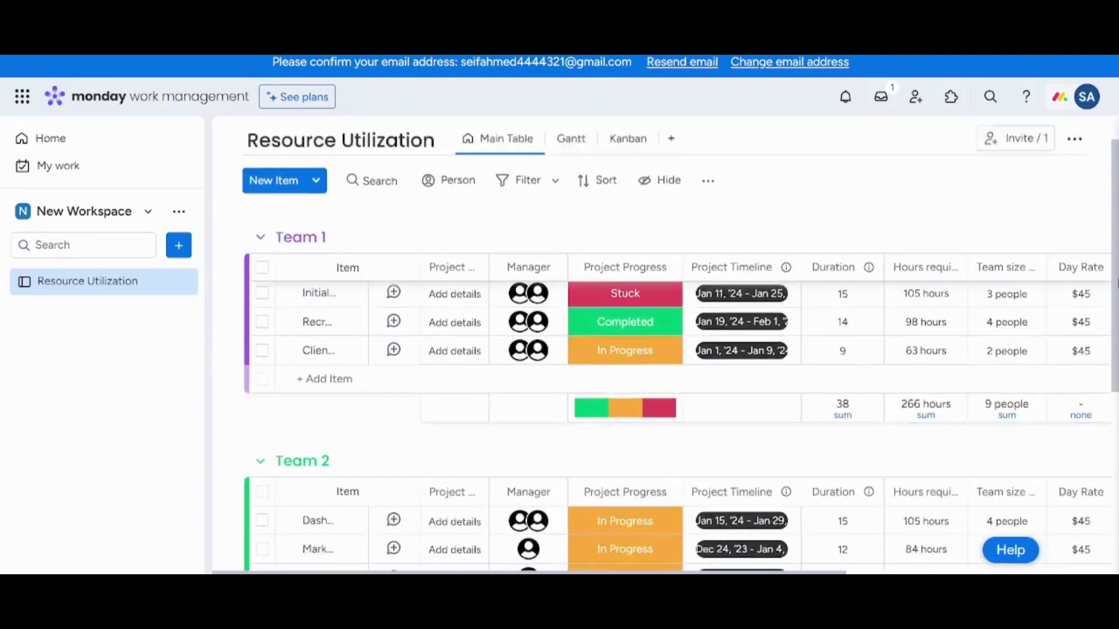
scroll(682, 266, up, 2)
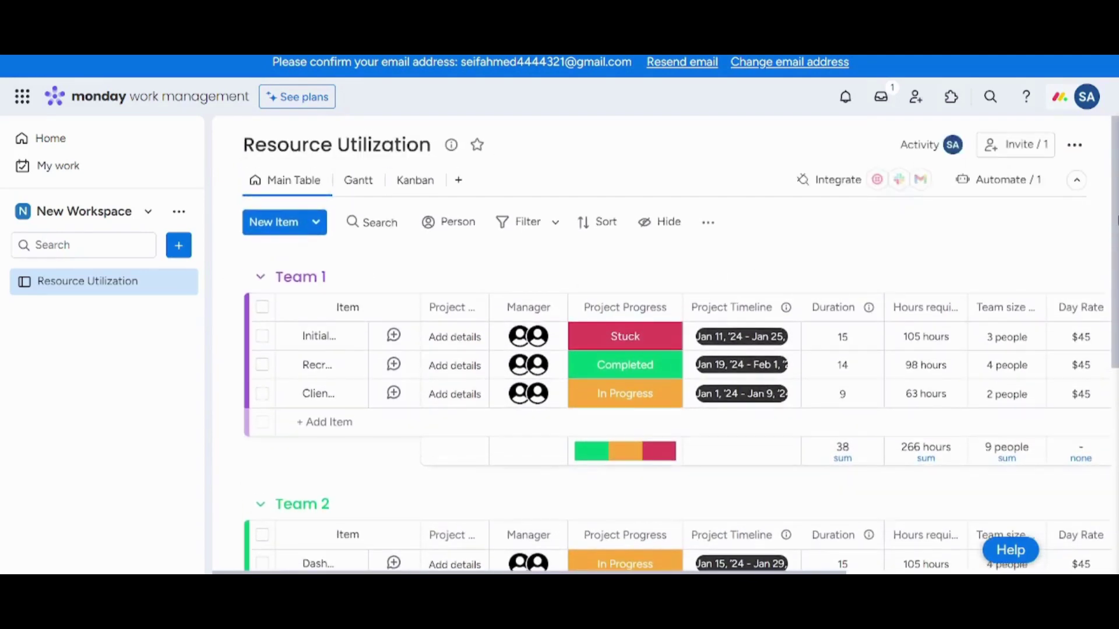
scroll(839, 274, down, 2)
scroll(839, 274, up, 2)
Find 'workload' in the Views Center catalogue and add the Workload view to the board.
click(459, 182)
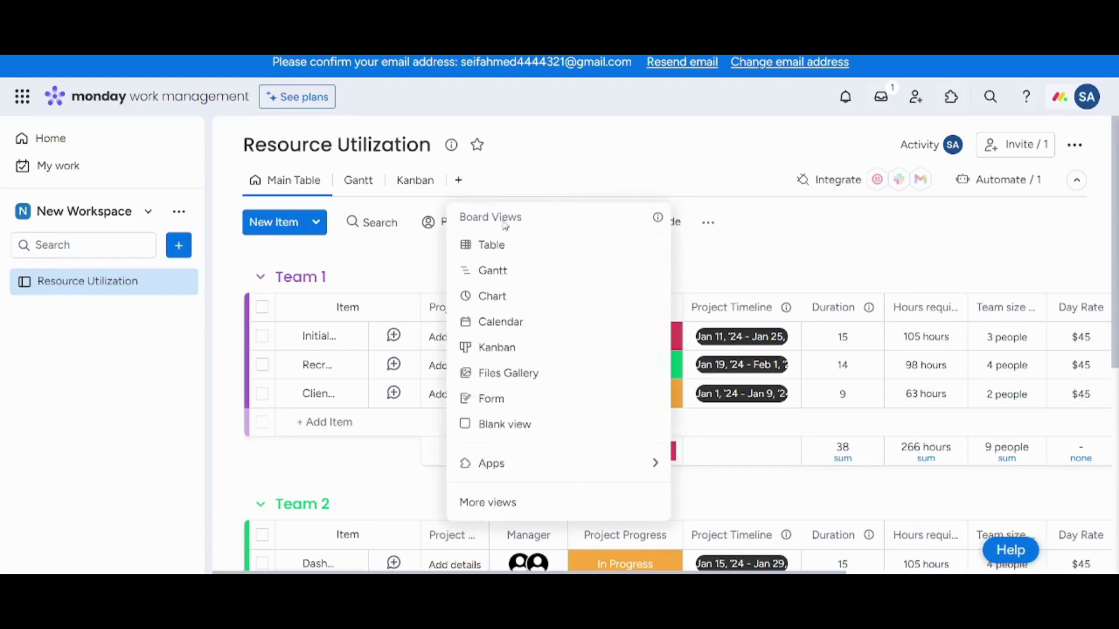
click(507, 500)
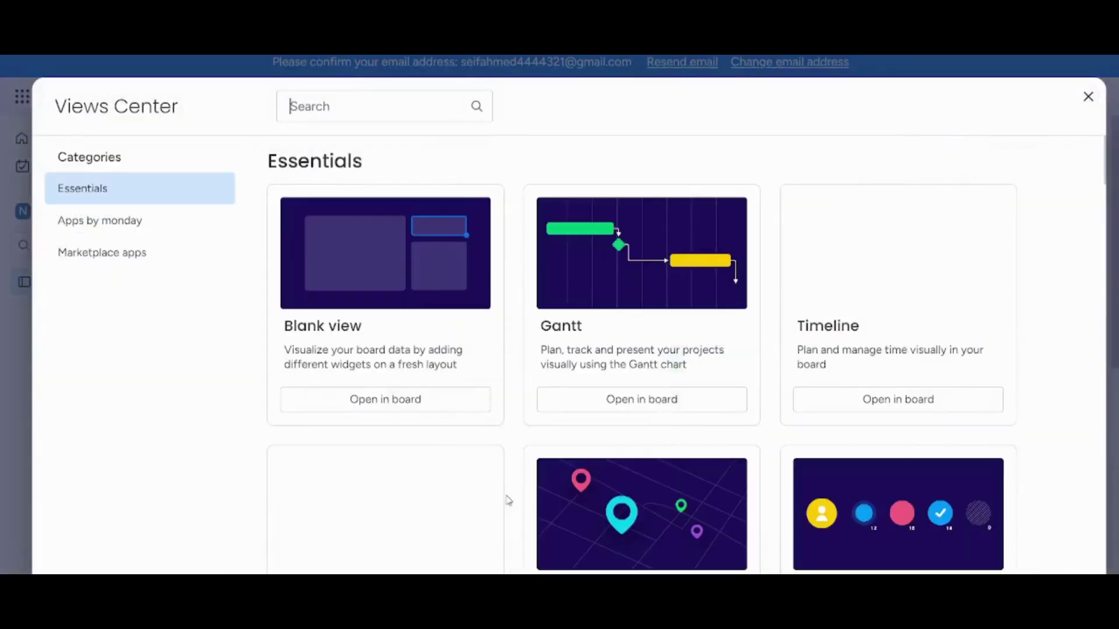
click(357, 107)
text(workloa)
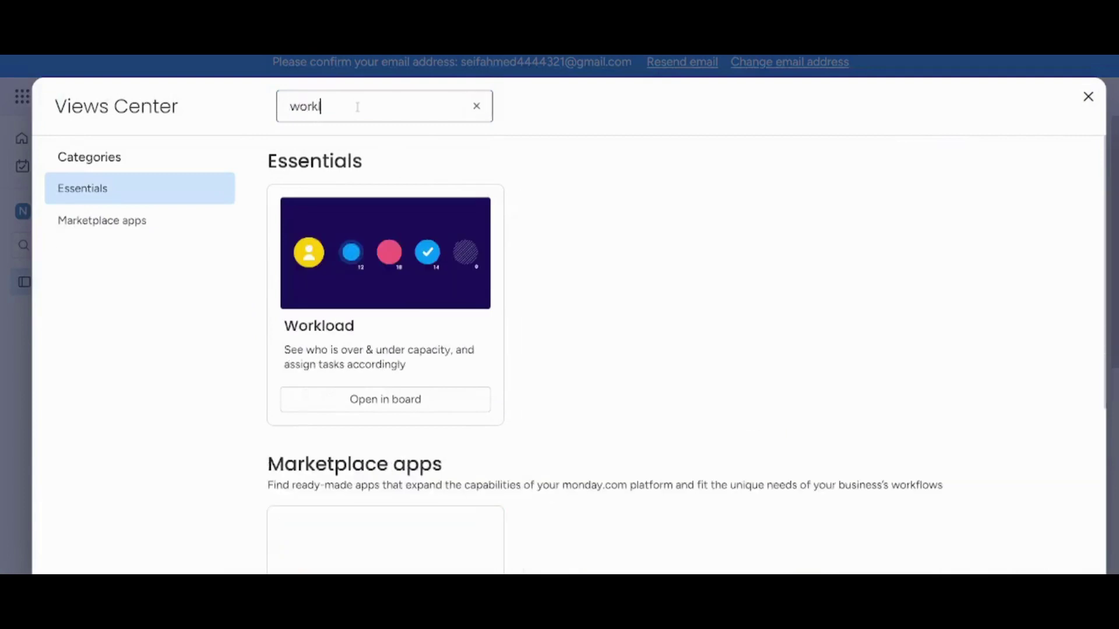
click(383, 285)
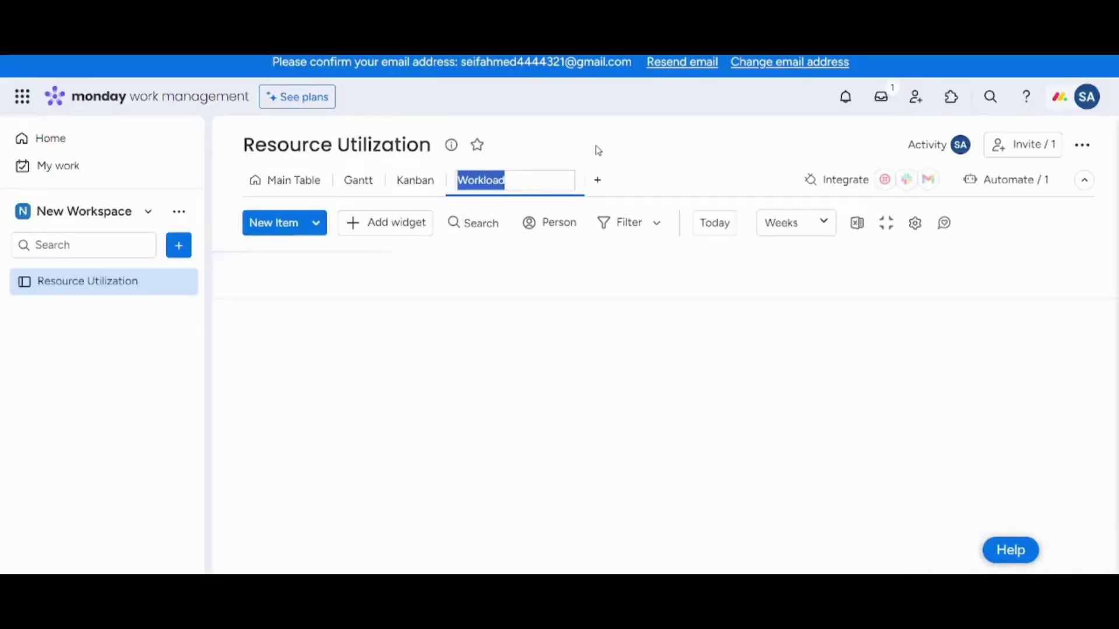
Keep the Workload view's name, undock it as a widget card showing January 2024, and open its options.
click(594, 150)
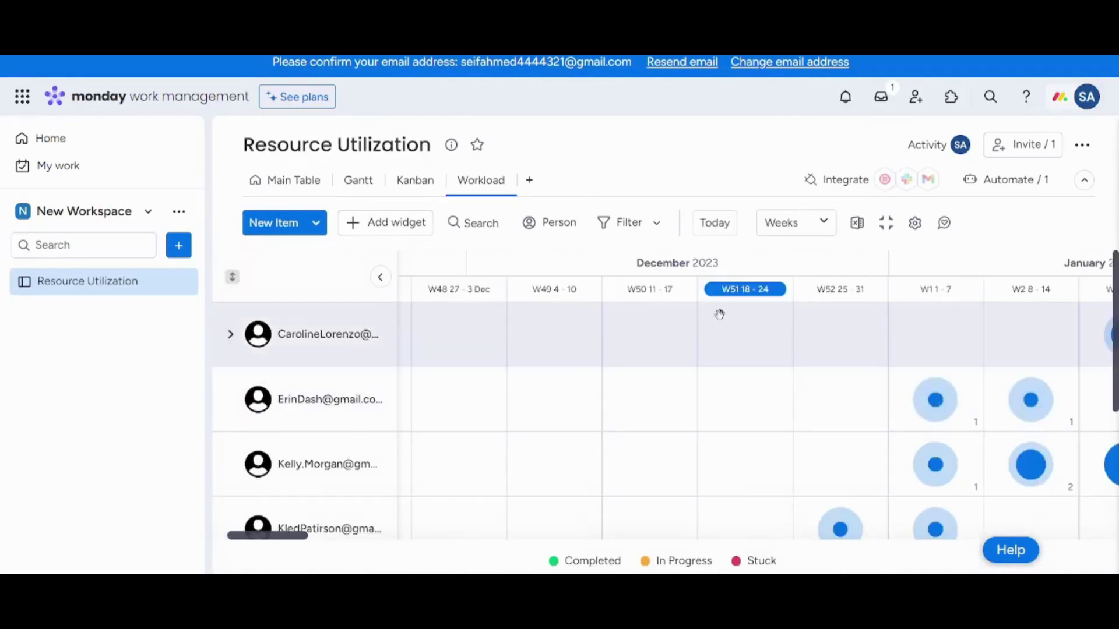
click(887, 224)
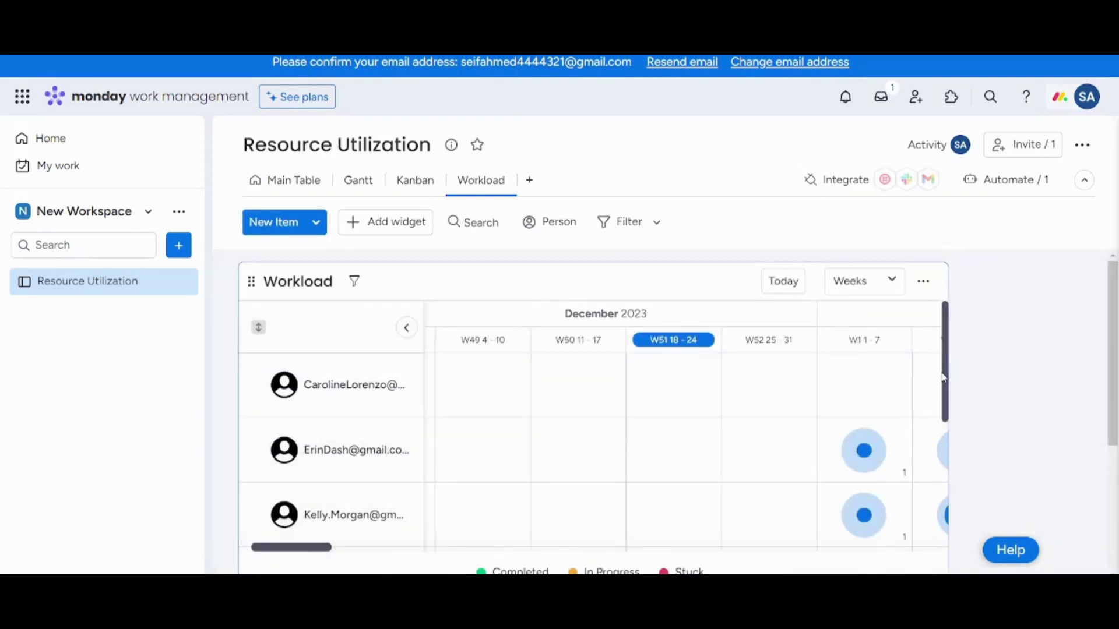
scroll(944, 391, down, 2)
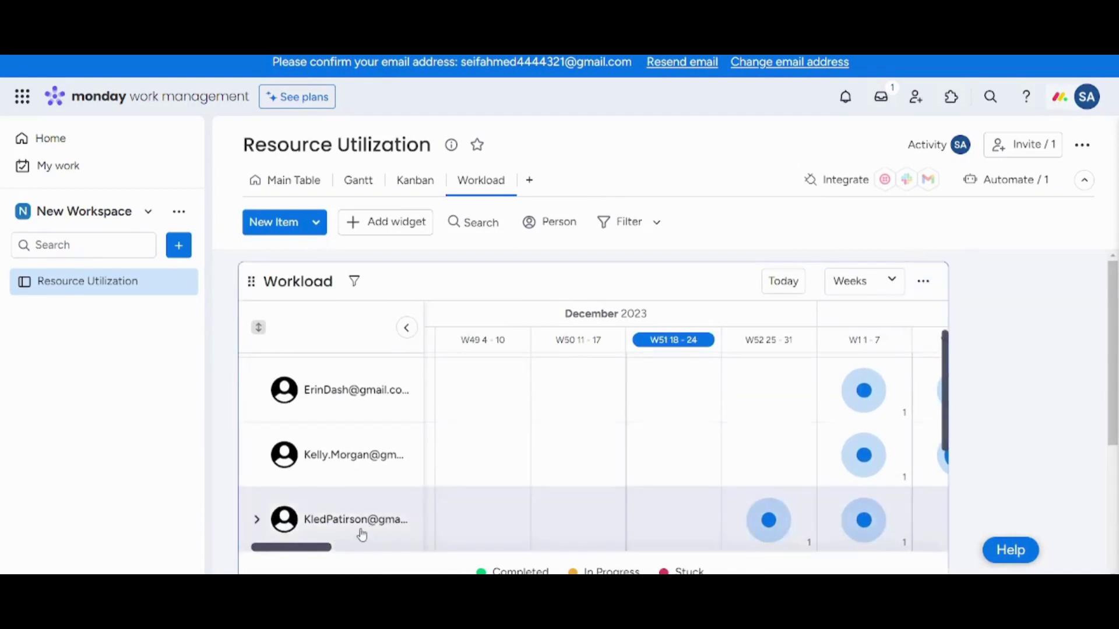
mouse_move(304, 550)
mouse_down()
mouse_move(319, 547)
mouse_move(308, 548)
mouse_up()
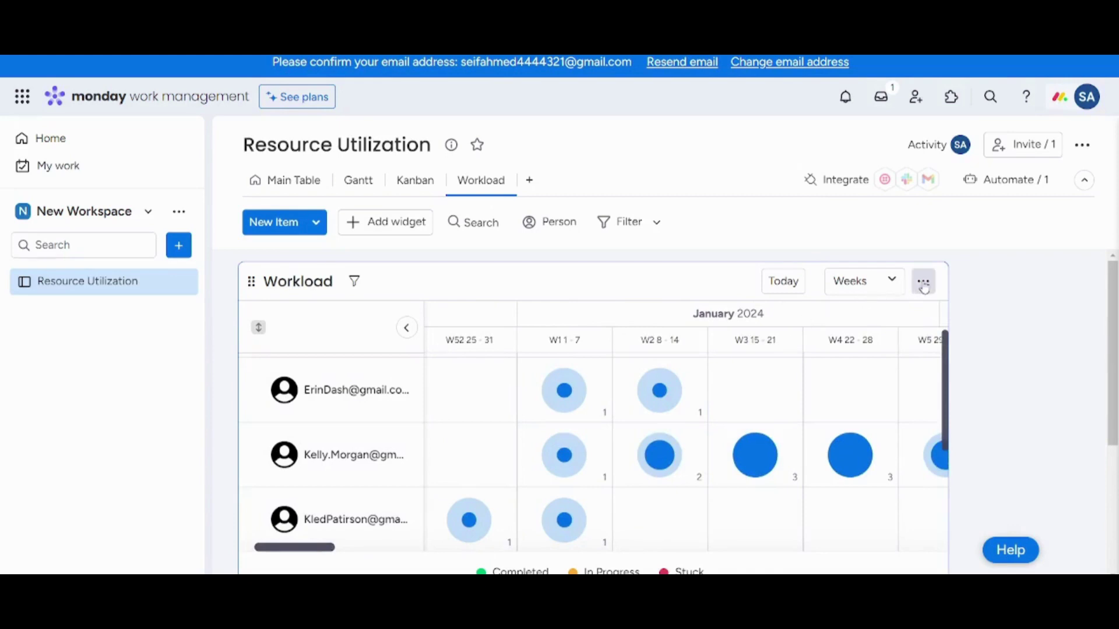
click(922, 282)
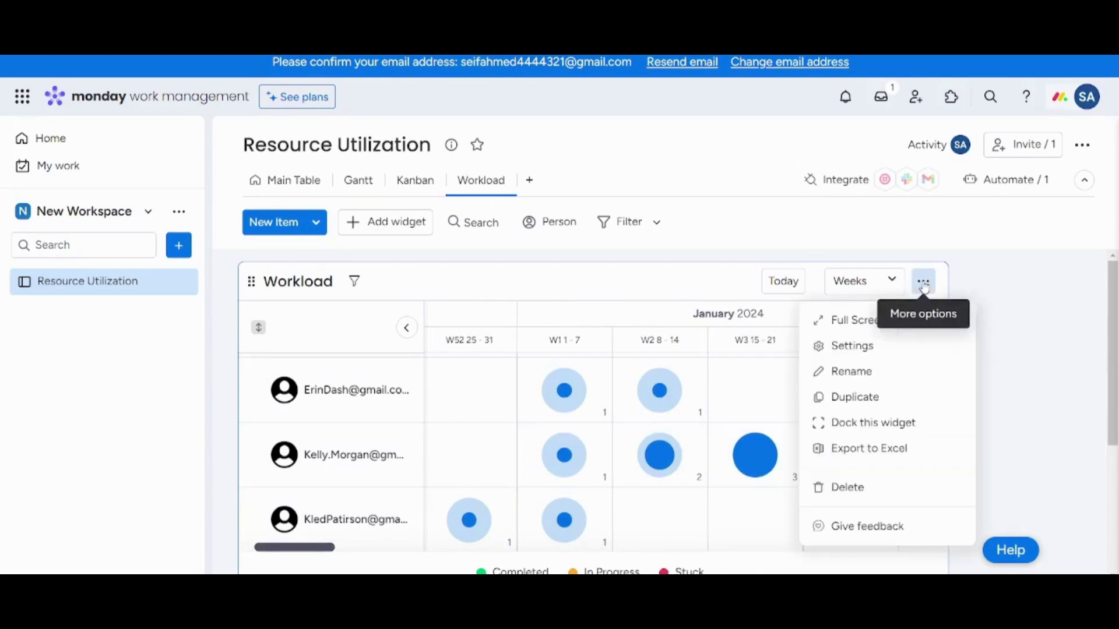
Expand the Workload chart to full screen and pan the timeline to January.
click(847, 319)
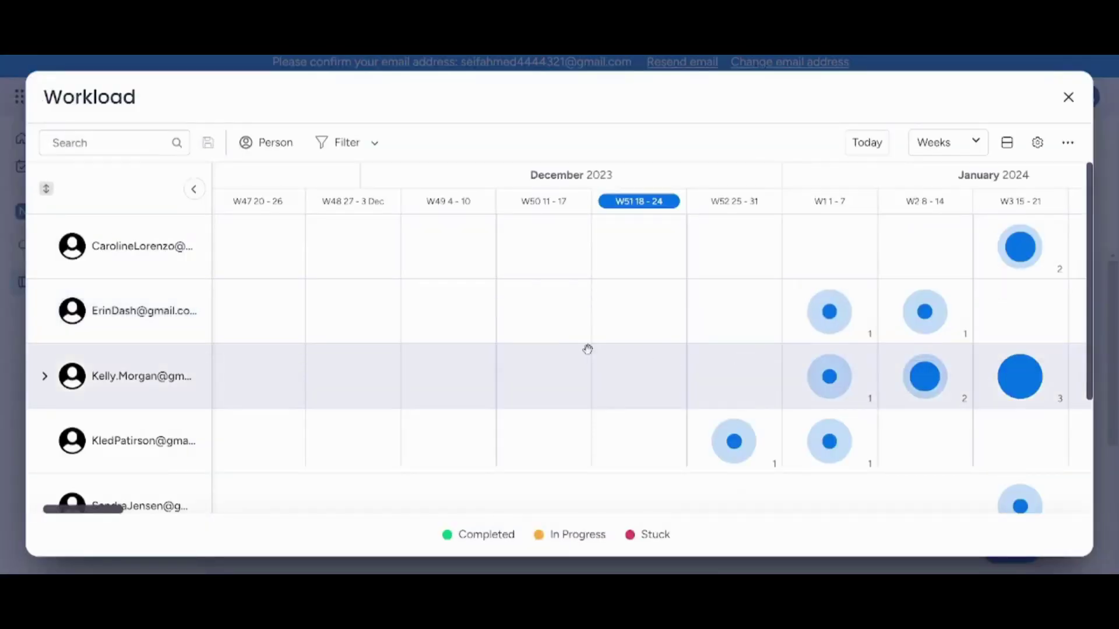
scroll(579, 330, down, 1)
scroll(579, 330, right, 1)
scroll(553, 328, up, 1)
scroll(554, 328, right, 1)
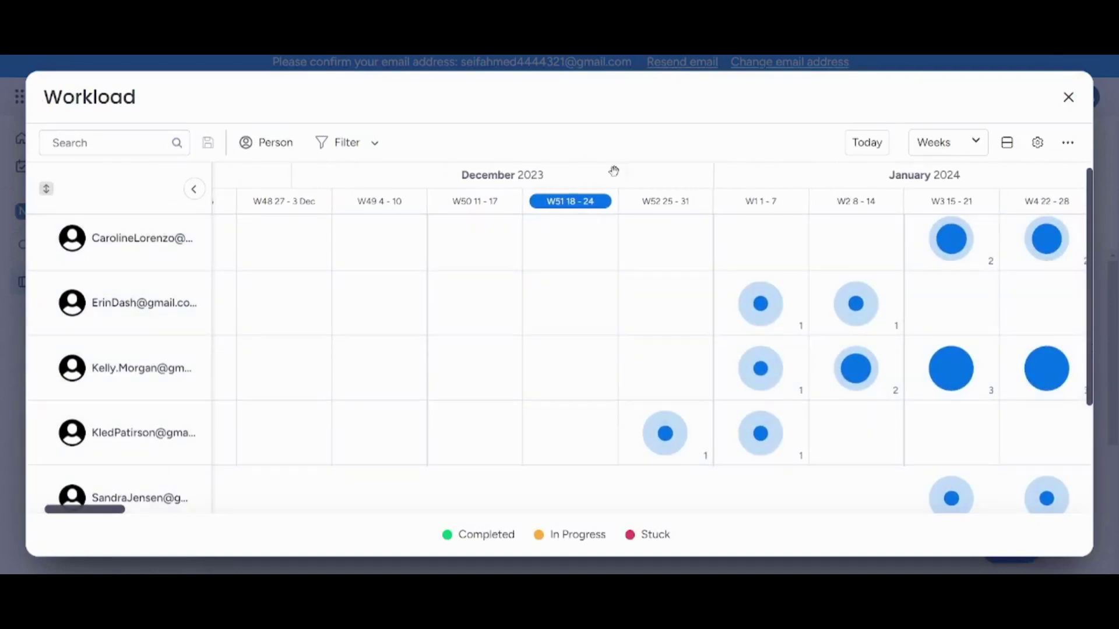
scroll(592, 282, right, 2)
scroll(592, 282, down, 1)
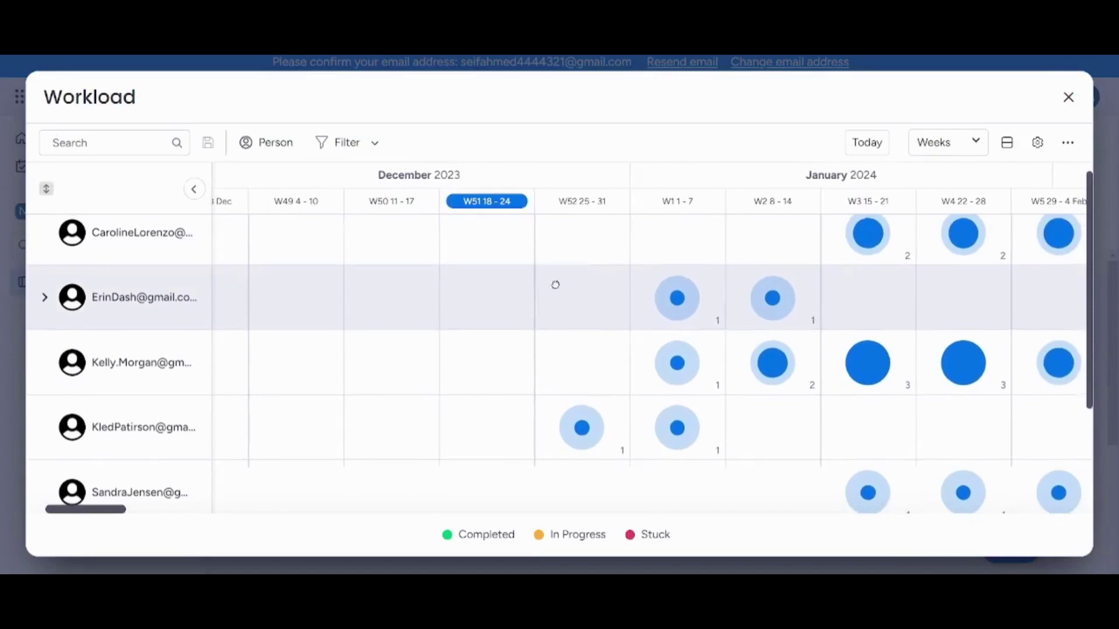
scroll(555, 285, right, 1)
scroll(522, 332, right, 1)
scroll(522, 332, down, 1)
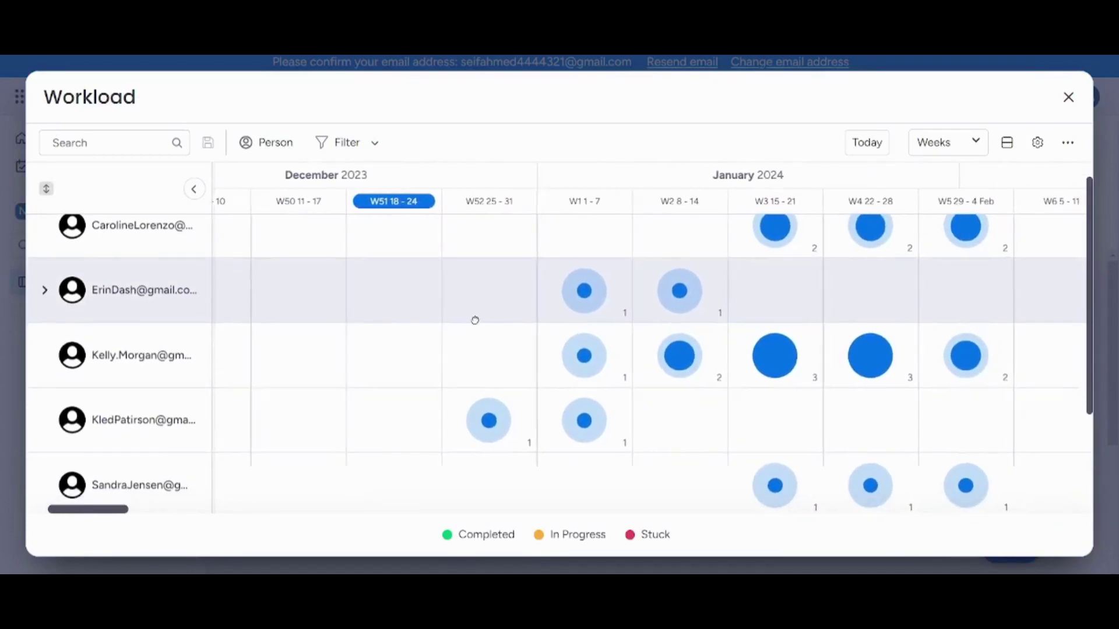
drag(475, 321, 434, 312)
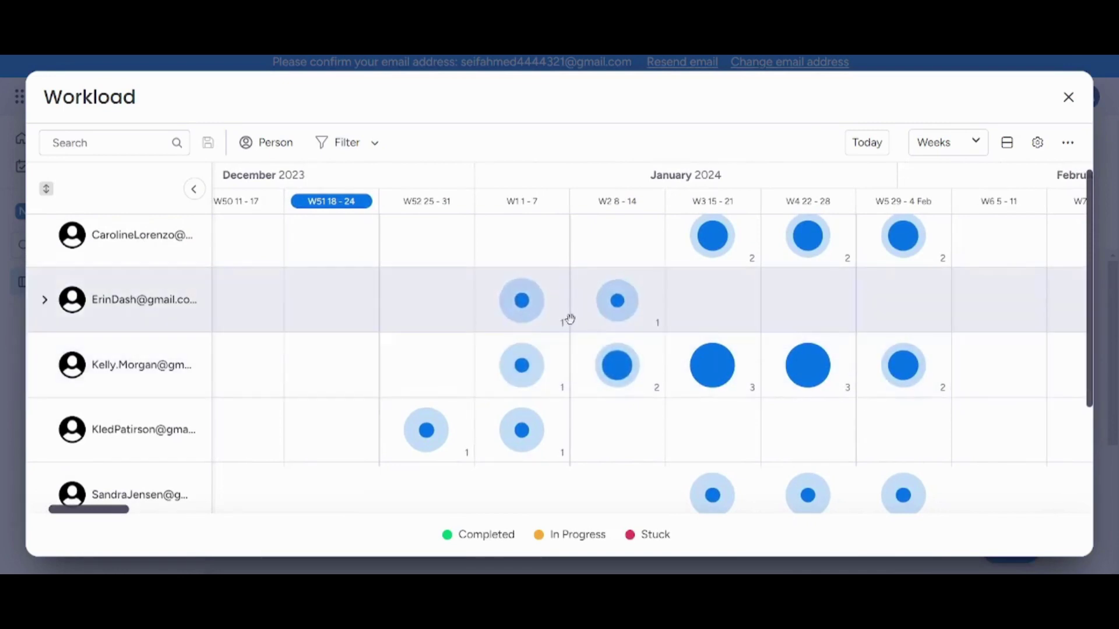
Inspect the second person's week-1 item, Client workshop 1, then close its details.
click(522, 301)
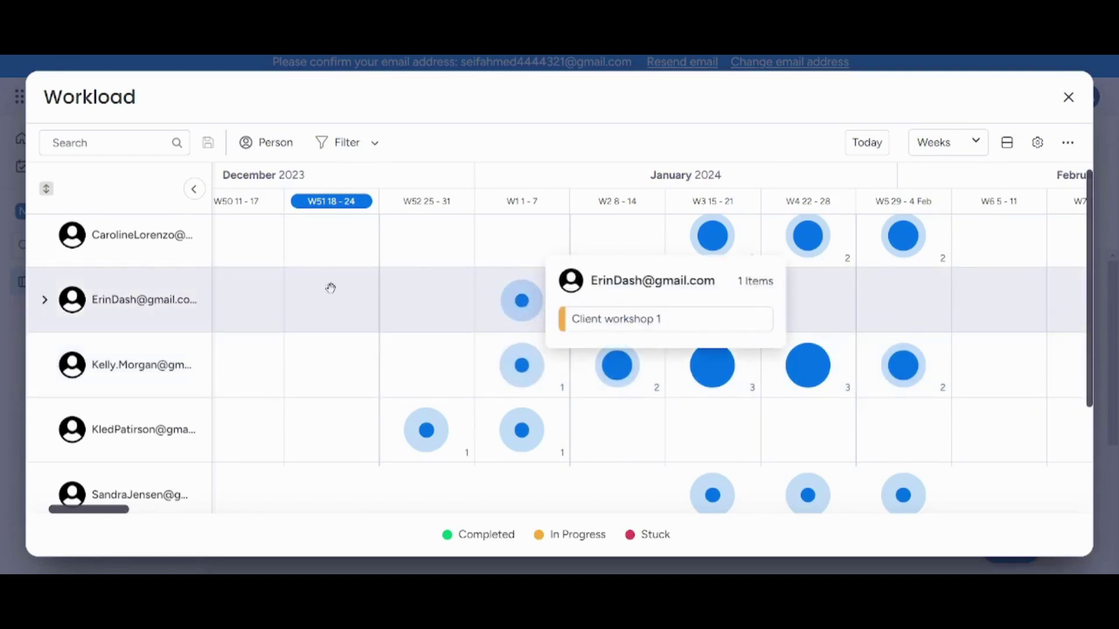
click(529, 300)
click(458, 289)
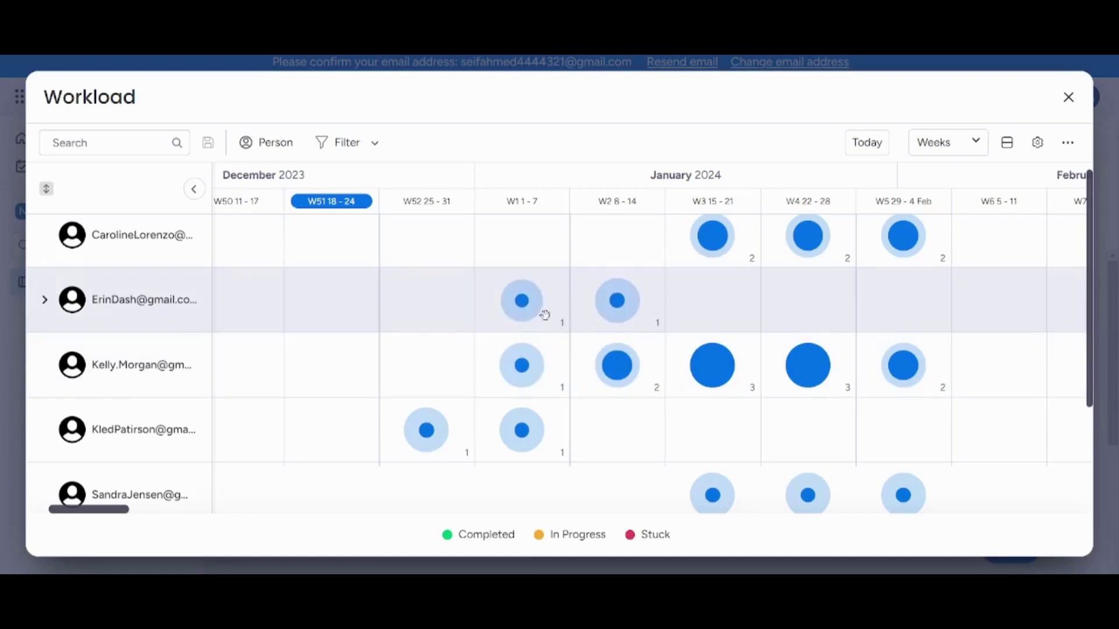
click(507, 298)
click(477, 288)
click(516, 308)
click(513, 321)
mouse_move(517, 287)
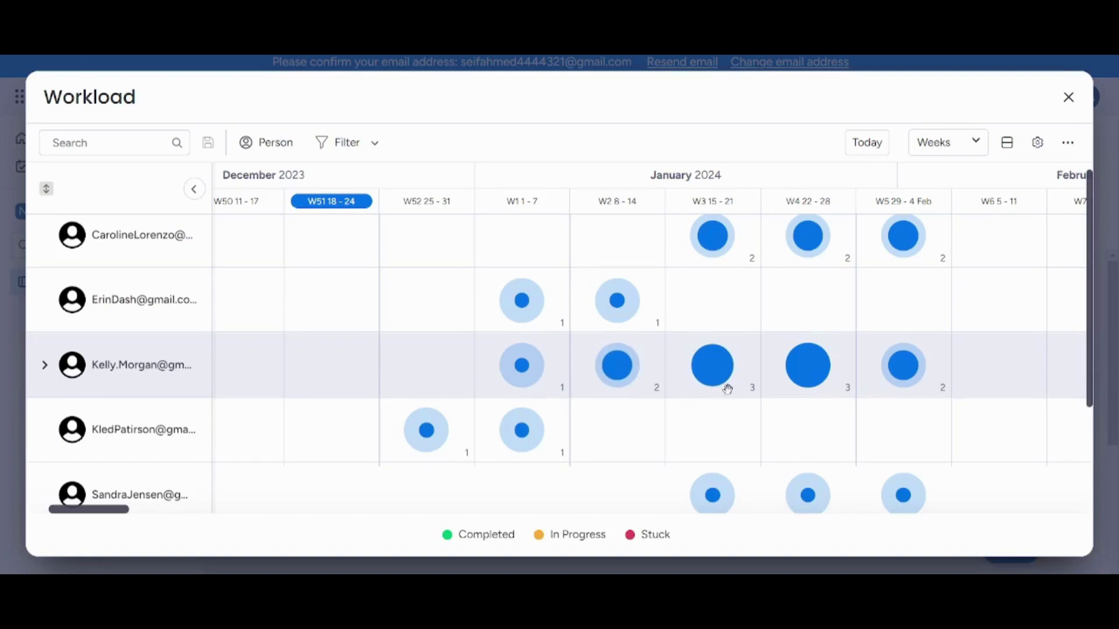
mouse_move(722, 373)
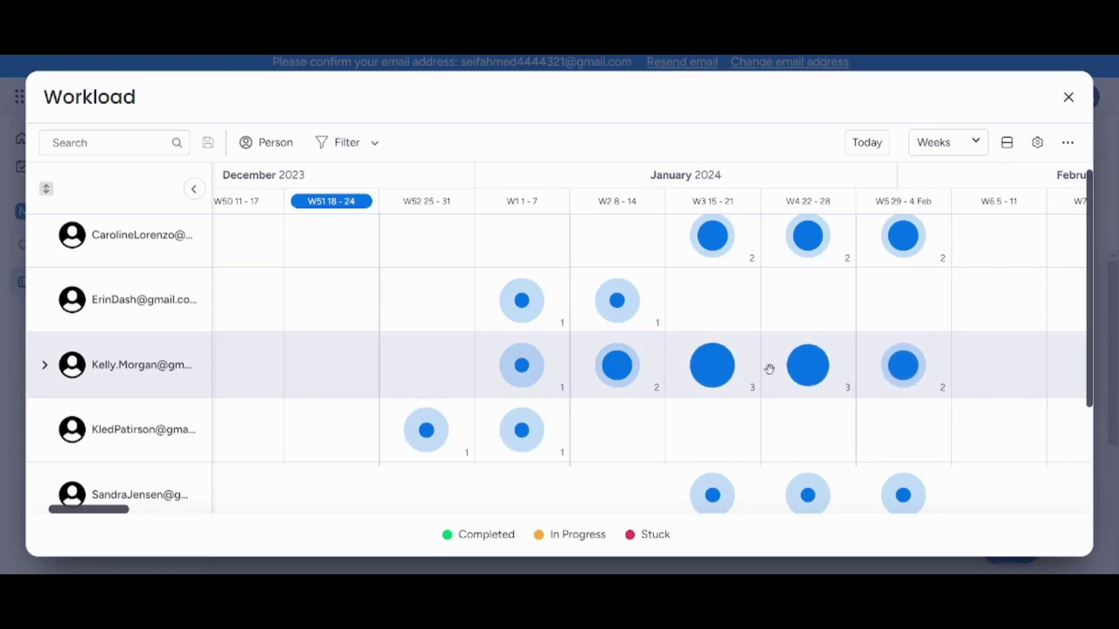
mouse_move(531, 441)
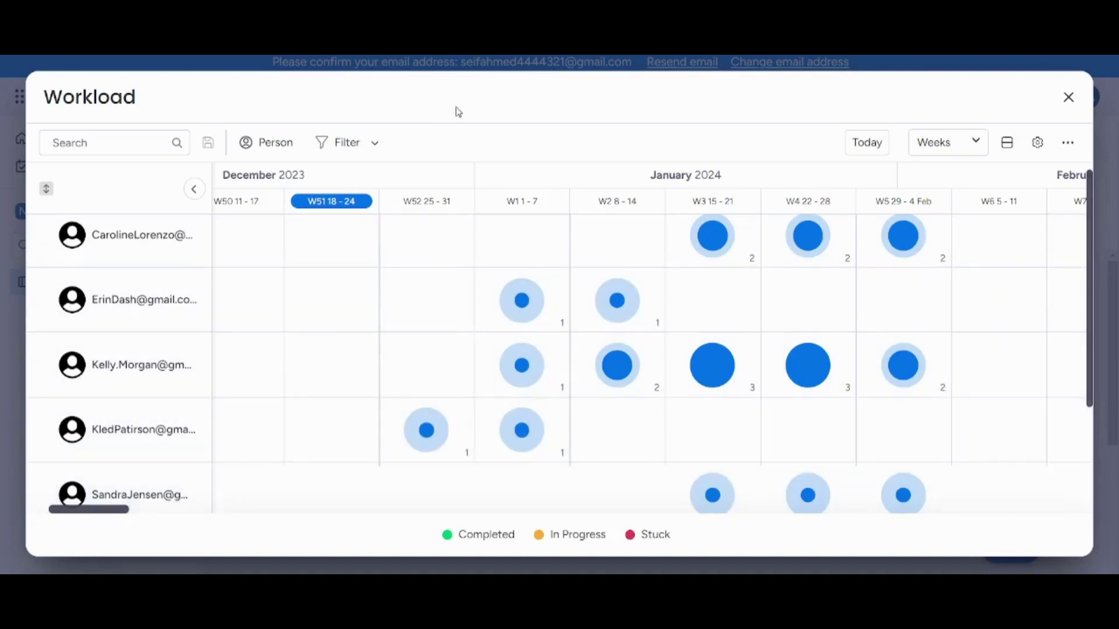
Open the full-screen Workload Settings and expand Effort and Capacity, showing Count items.
click(1070, 144)
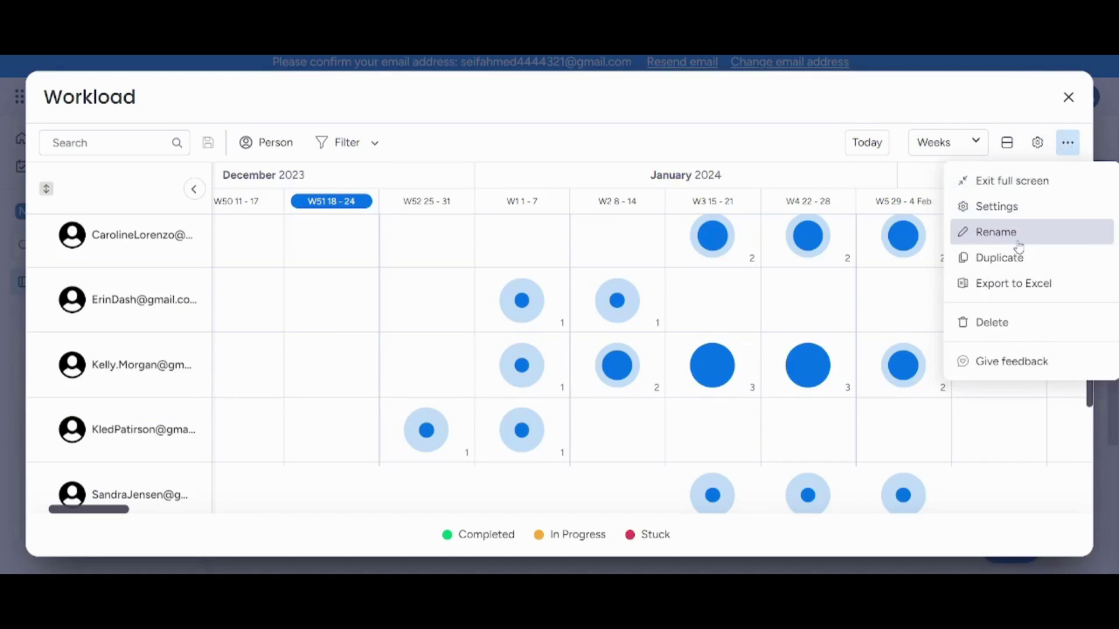
click(1011, 209)
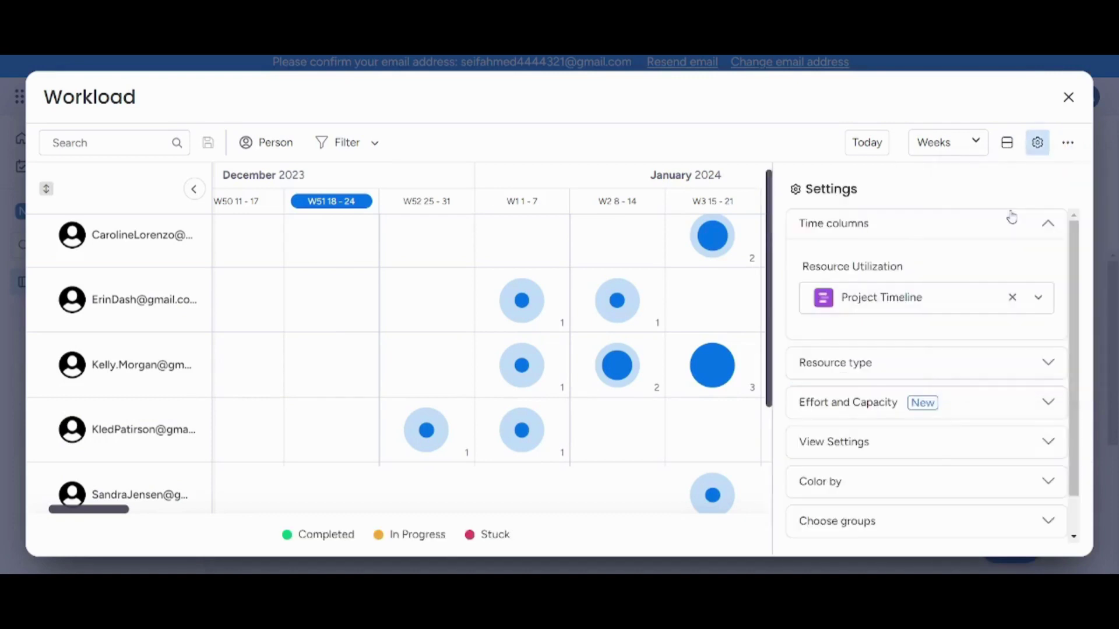
drag(1072, 317, 1076, 350)
click(999, 357)
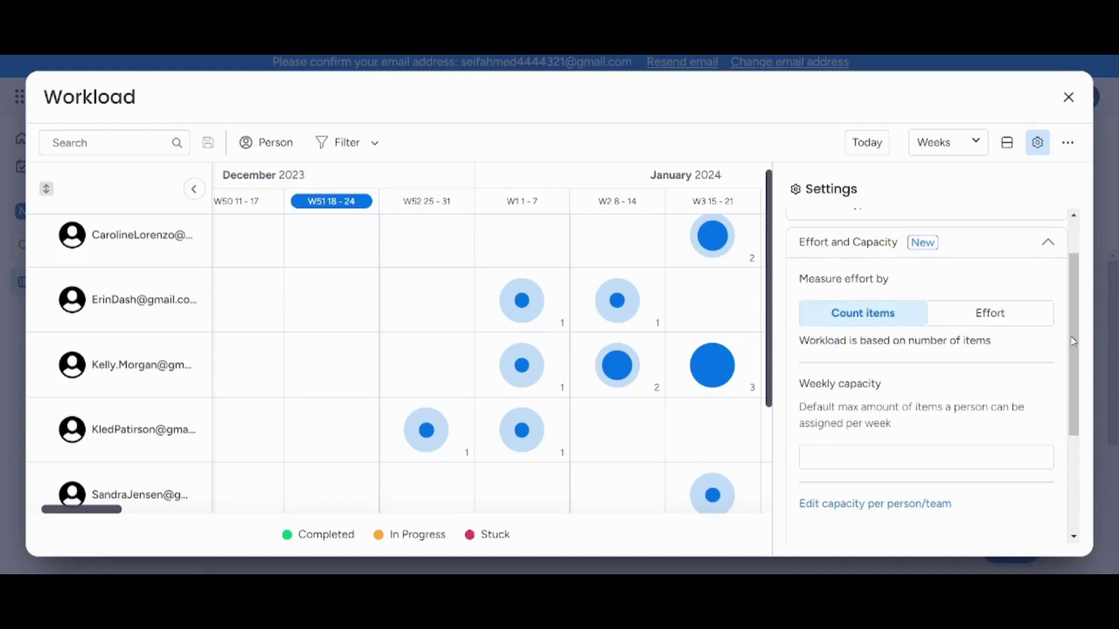
mouse_move(1073, 341)
mouse_down()
mouse_move(1072, 376)
mouse_move(1071, 334)
mouse_move(1069, 353)
mouse_up()
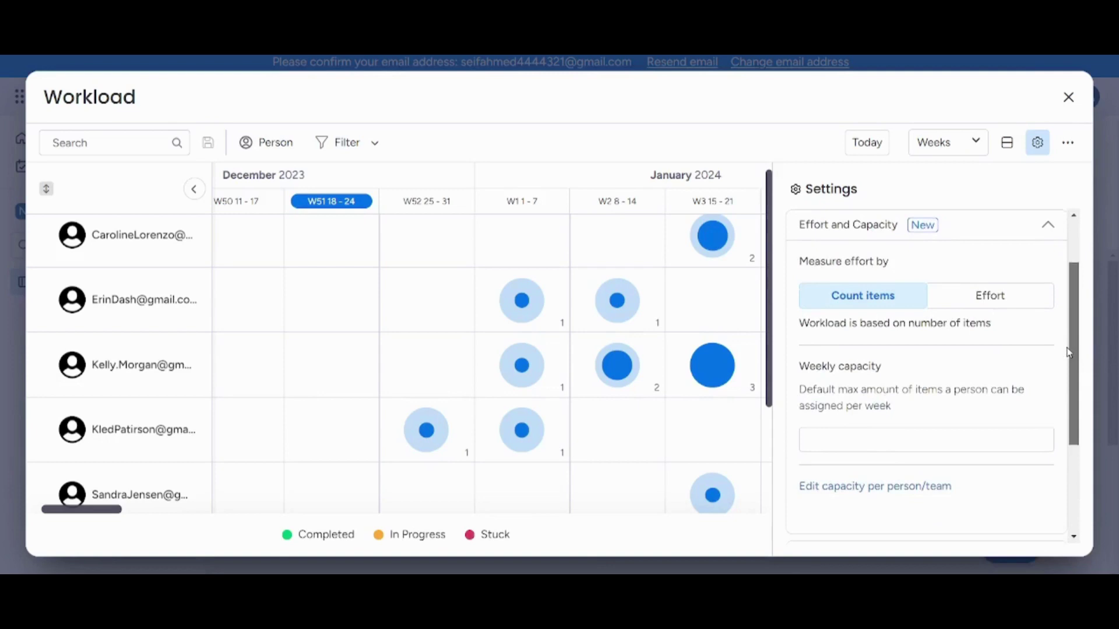
Enter a weekly capacity of 2 items and scroll the timeline to review the red 3-item weeks.
click(852, 431)
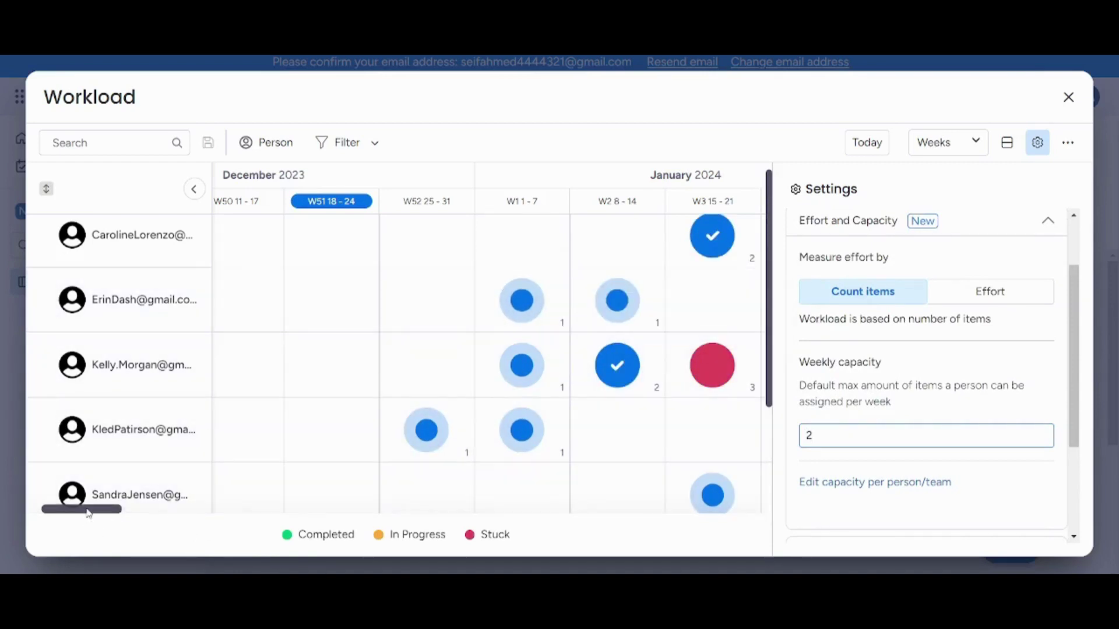
drag(88, 511, 90, 513)
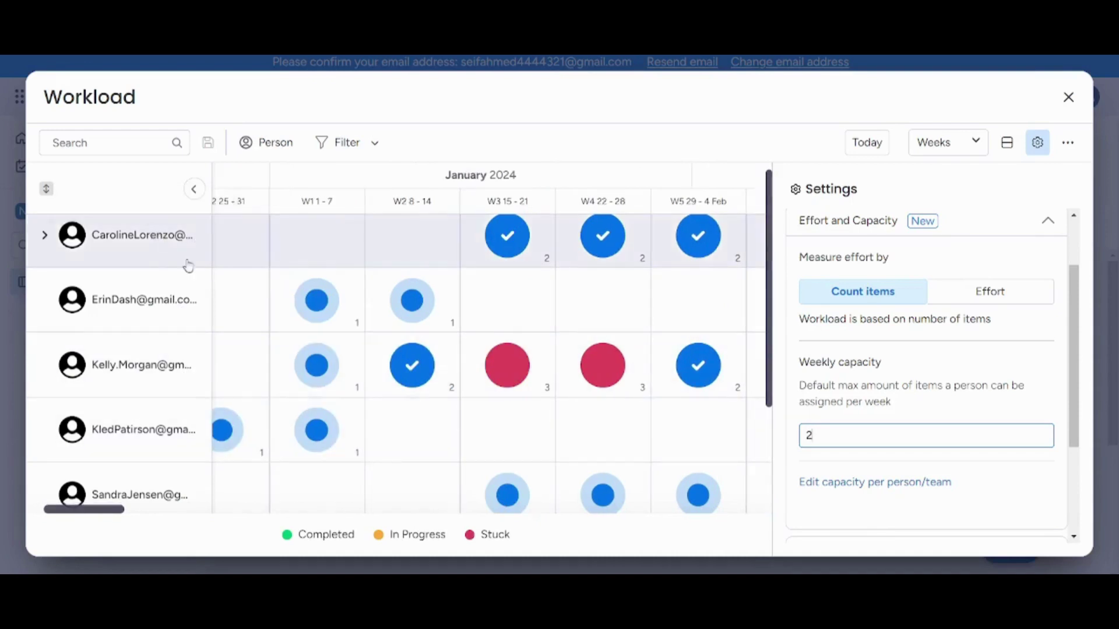
drag(97, 515, 81, 517)
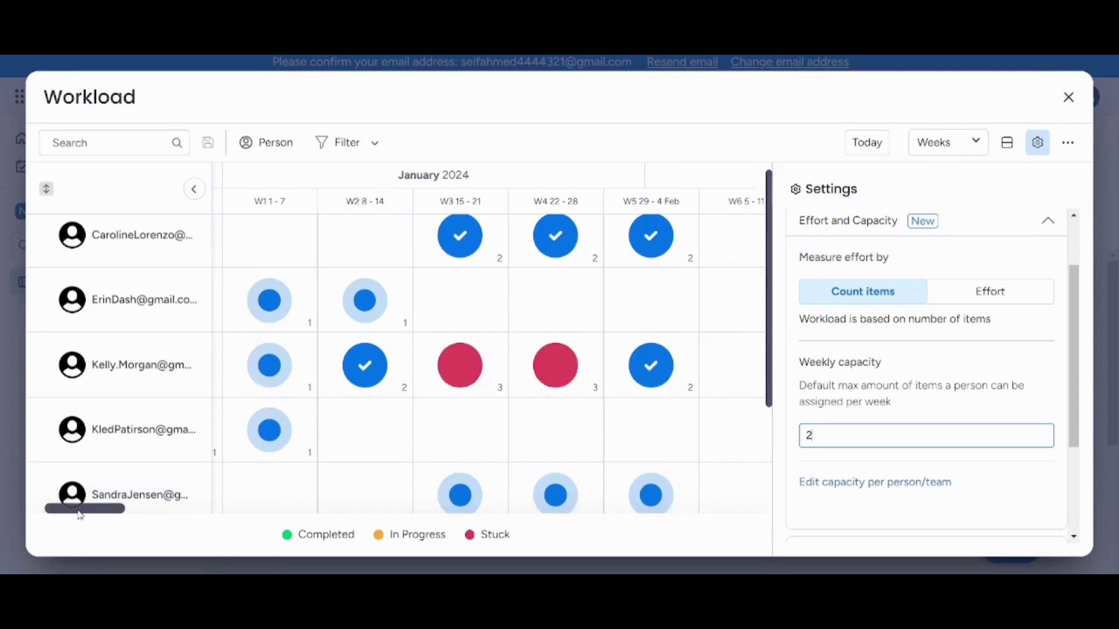
scroll(80, 515, left, 2)
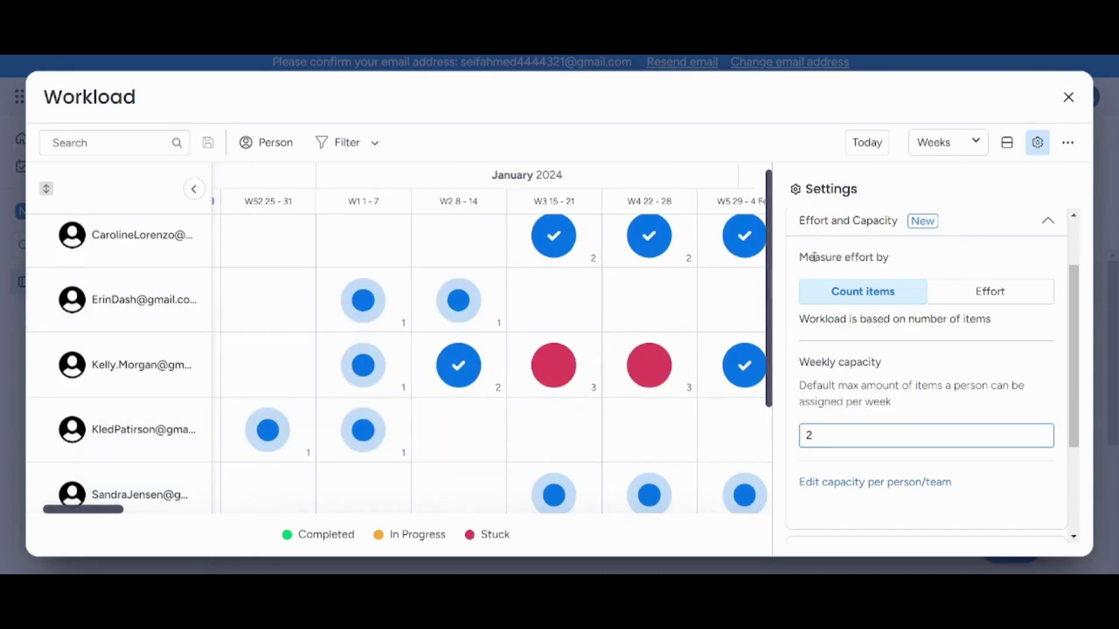
drag(770, 284, 800, 383)
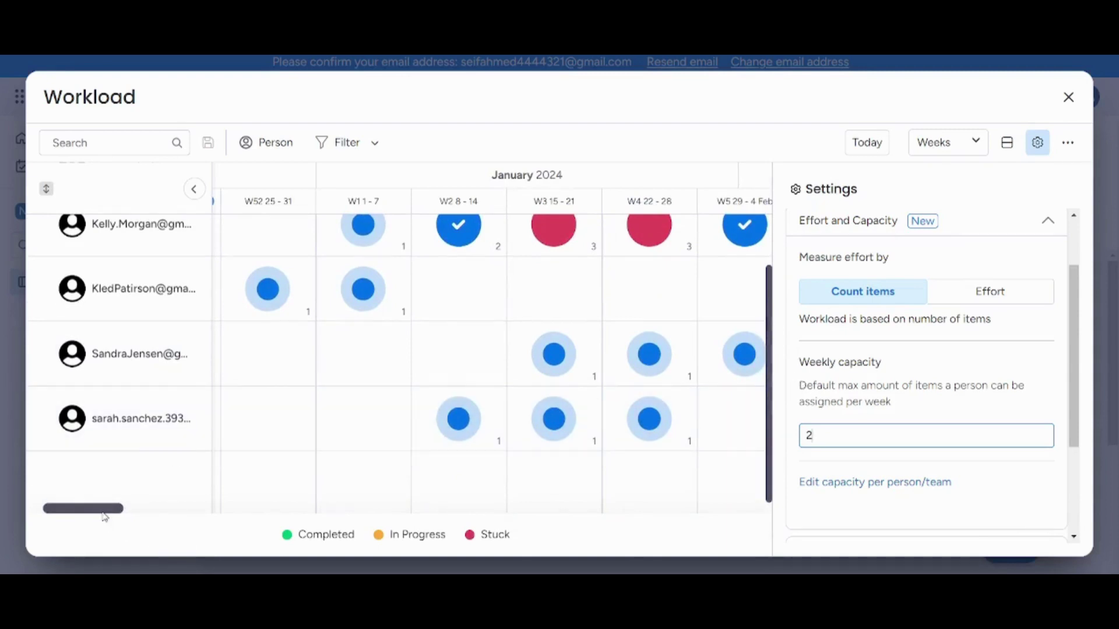
scroll(105, 517, right, 3)
scroll(105, 516, left, 3)
scroll(770, 307, up, 3)
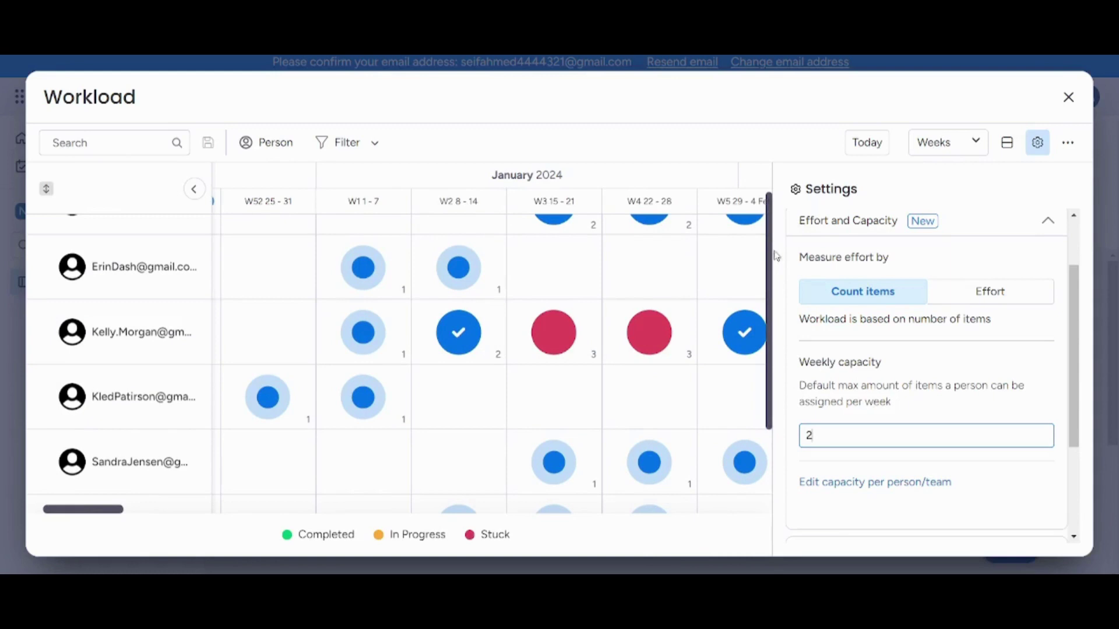
scroll(772, 255, up, 2)
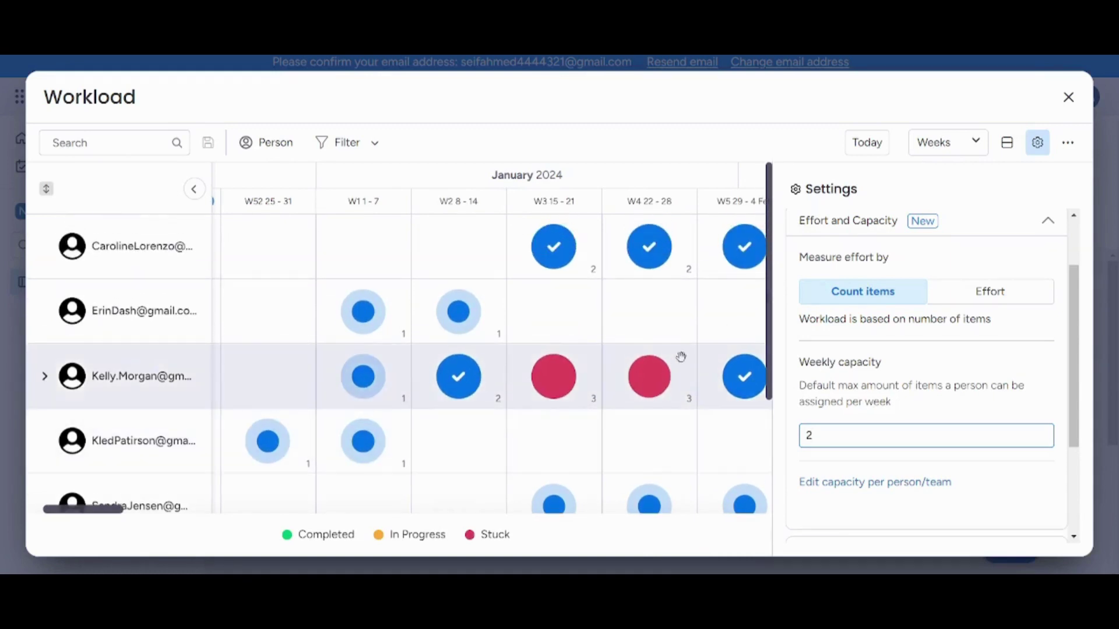
click(1010, 294)
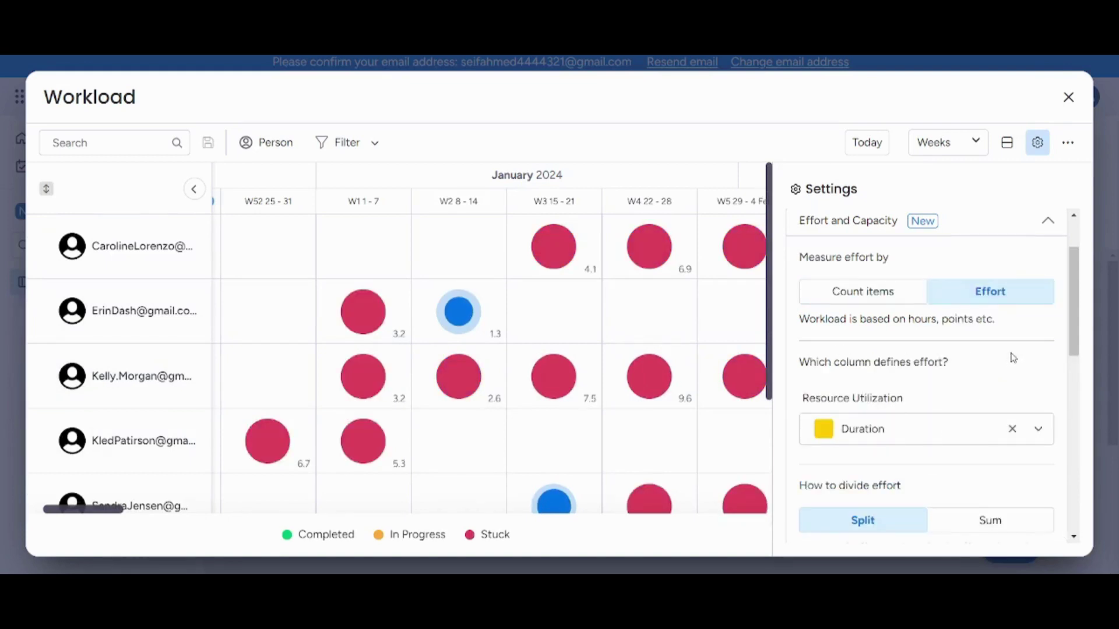
drag(1075, 298, 1095, 444)
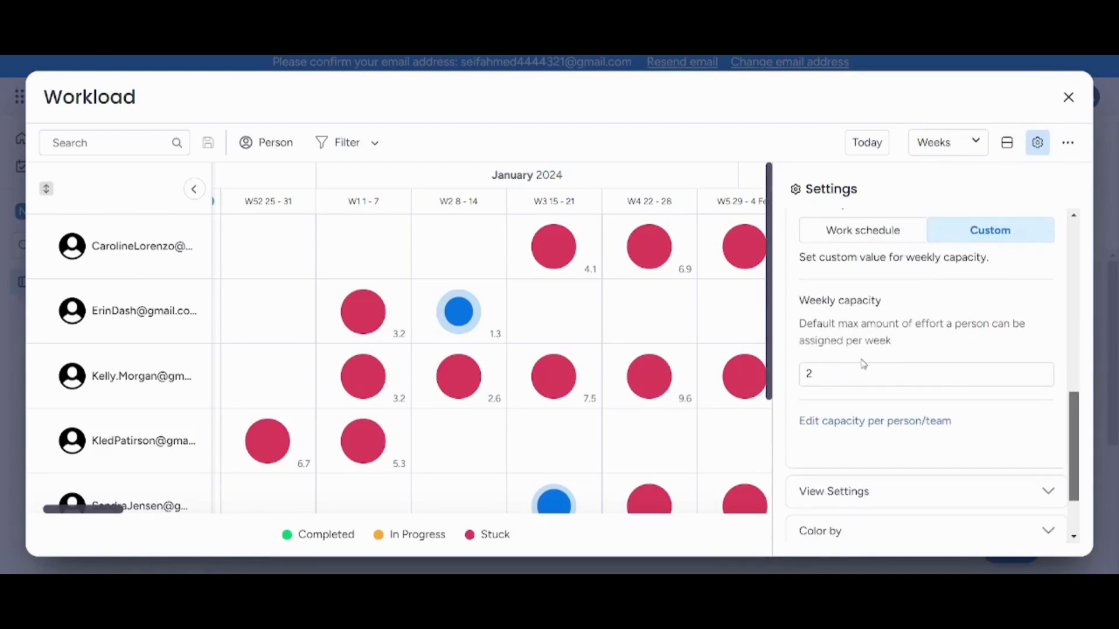
drag(859, 380, 803, 376)
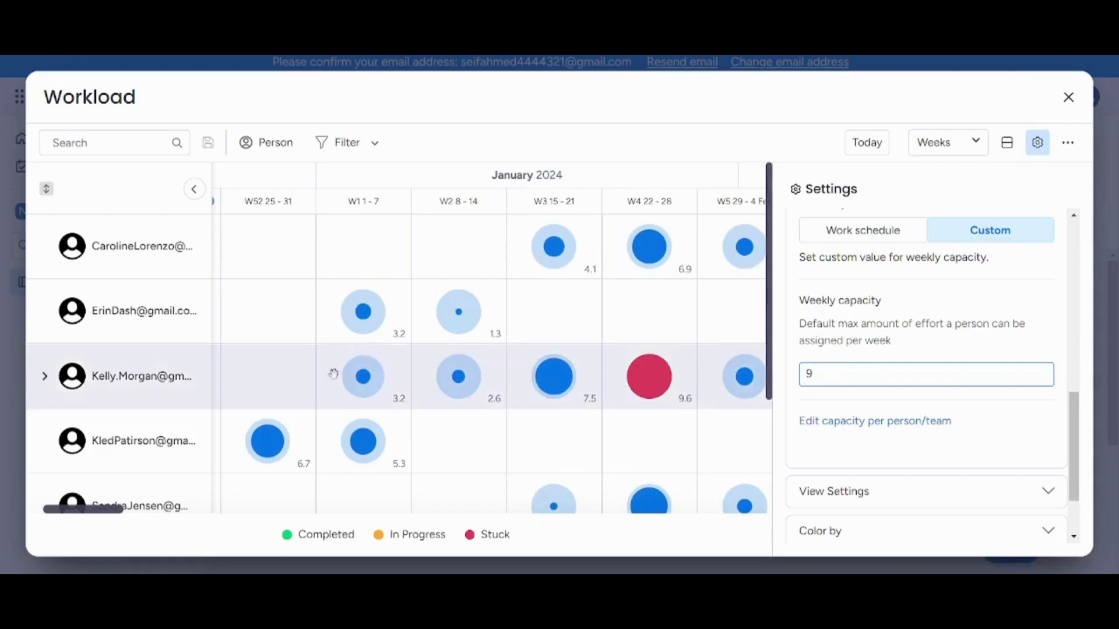
mouse_move(589, 262)
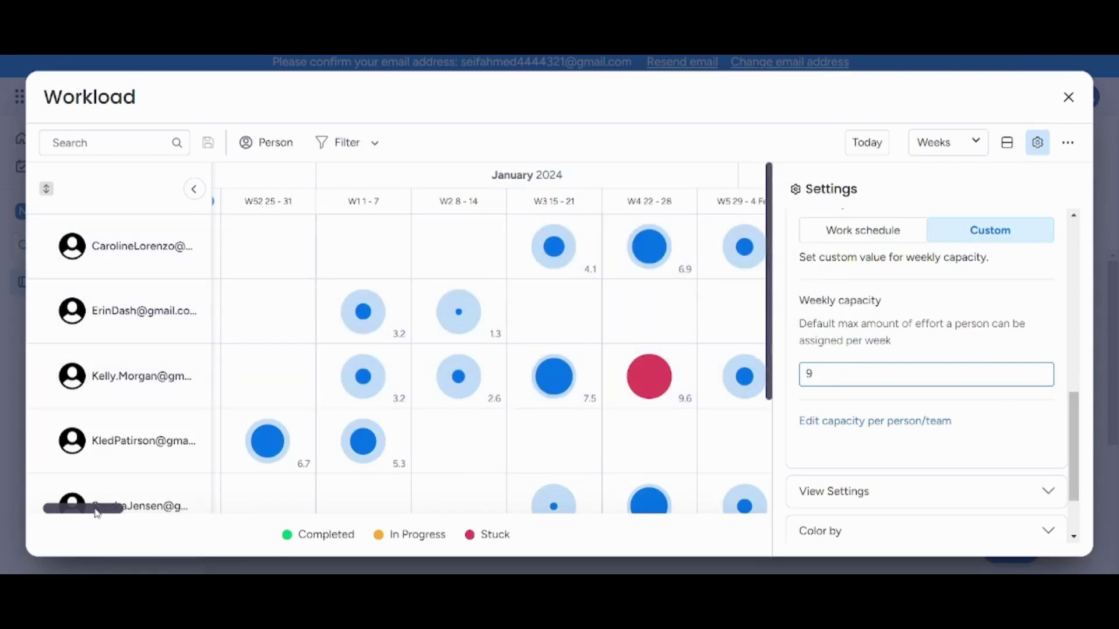
scroll(97, 513, right, 3)
scroll(98, 513, left, 2)
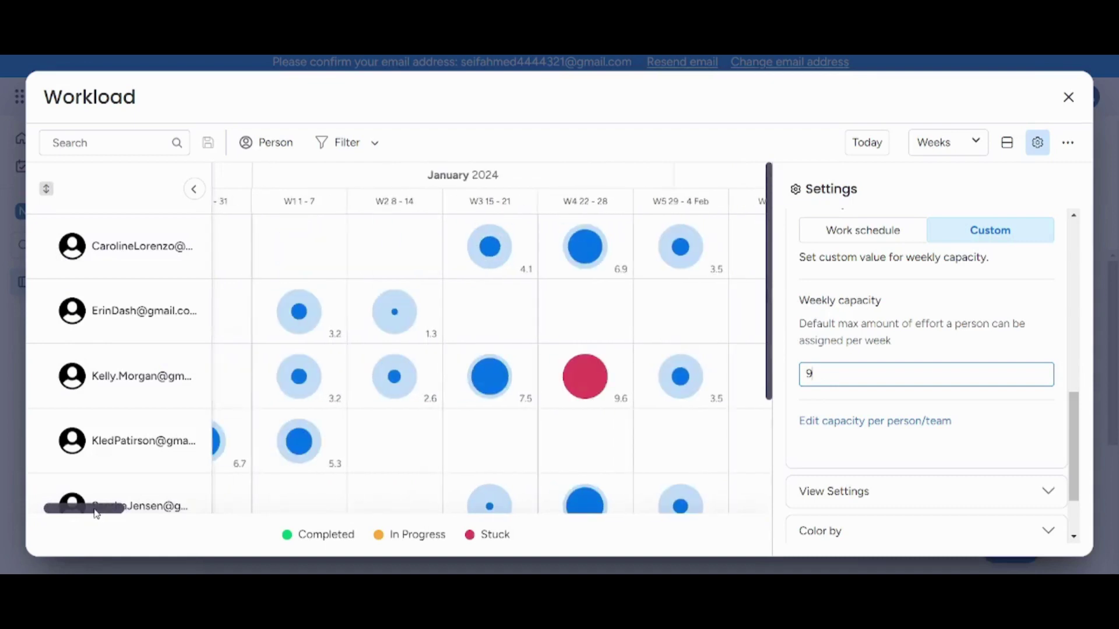
mouse_move(585, 379)
mouse_move(789, 291)
mouse_down()
mouse_move(789, 403)
mouse_move(783, 303)
mouse_up()
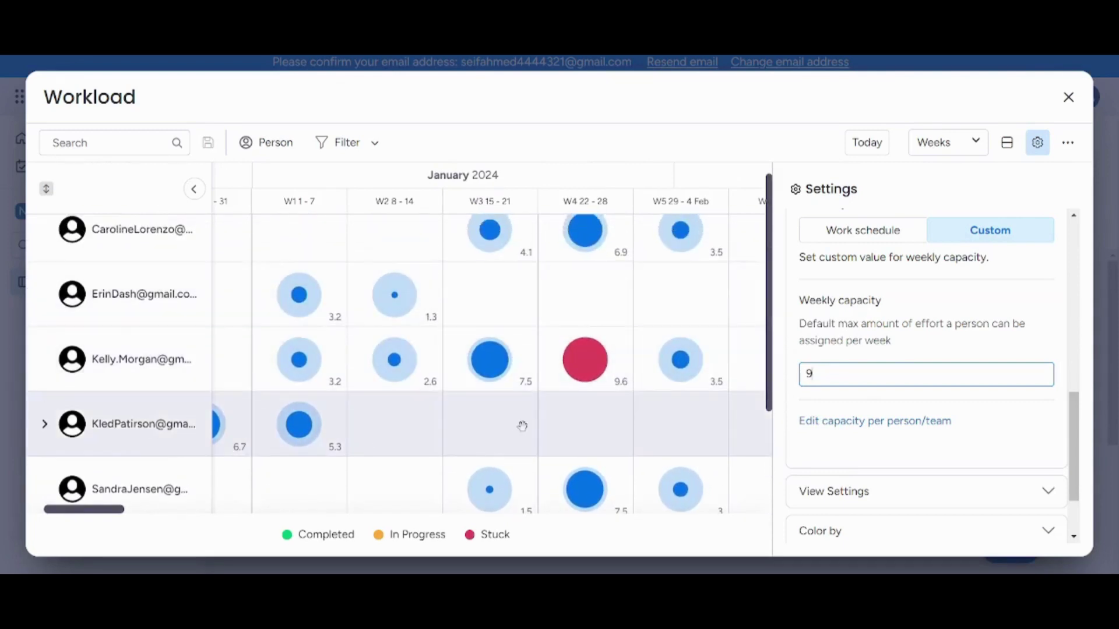
click(551, 371)
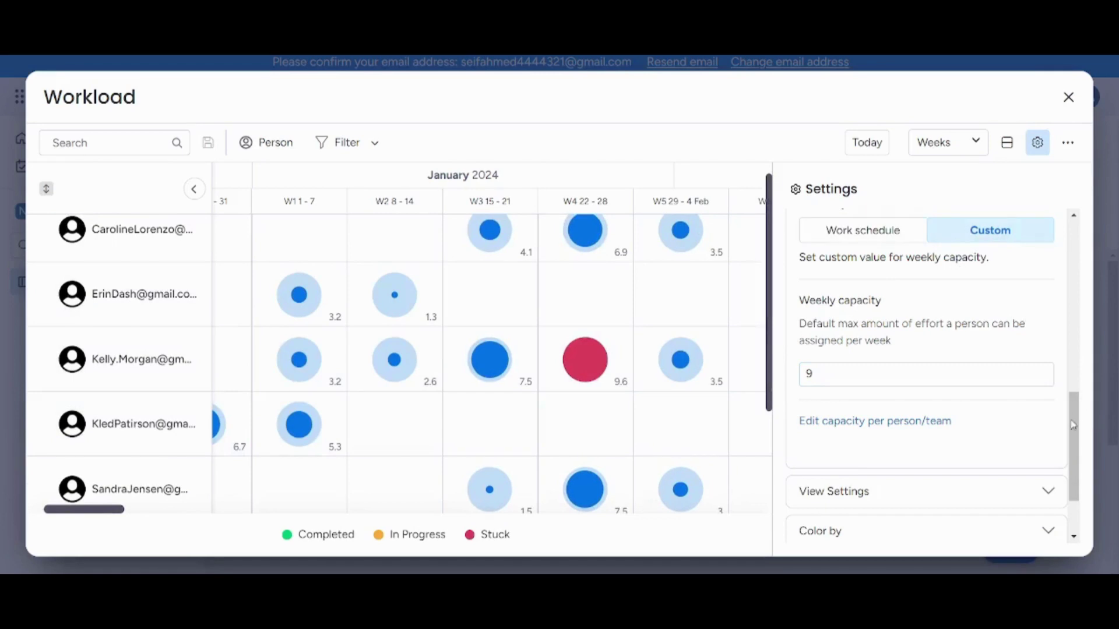
Switch effort back to Count items and re-enter a weekly capacity of 2.
drag(1072, 426, 1035, 262)
click(842, 355)
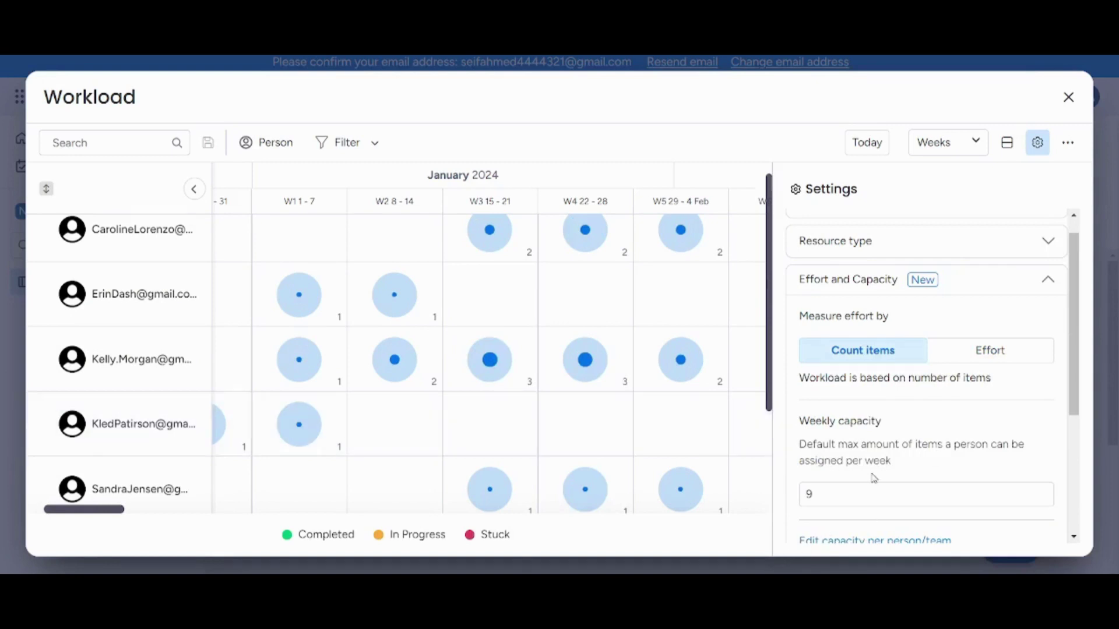
click(1038, 357)
drag(1076, 362, 1082, 424)
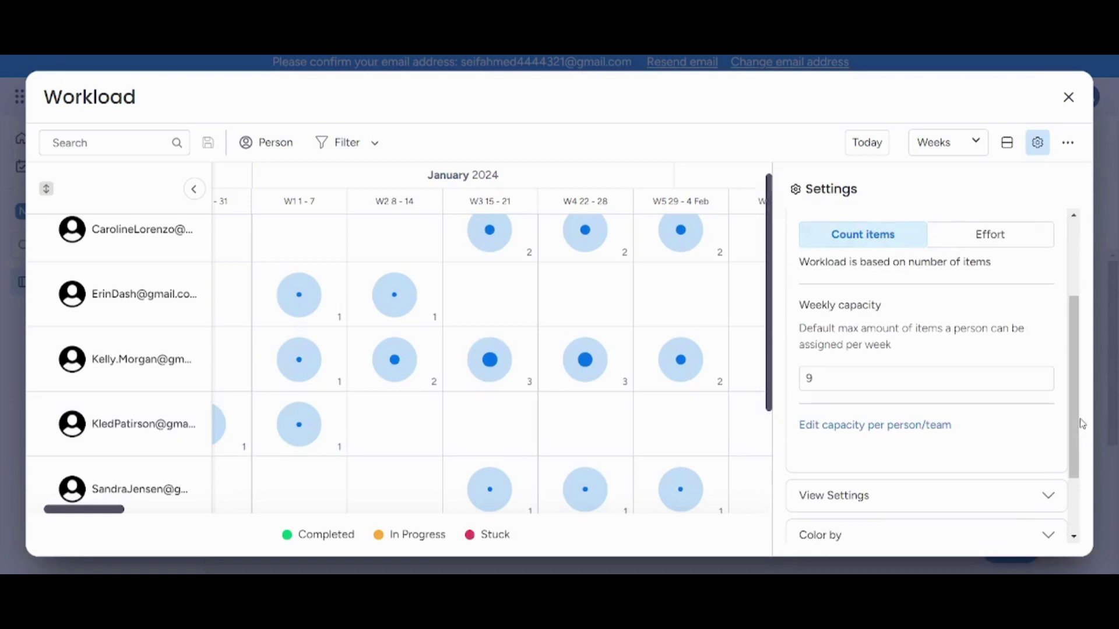
click(821, 373)
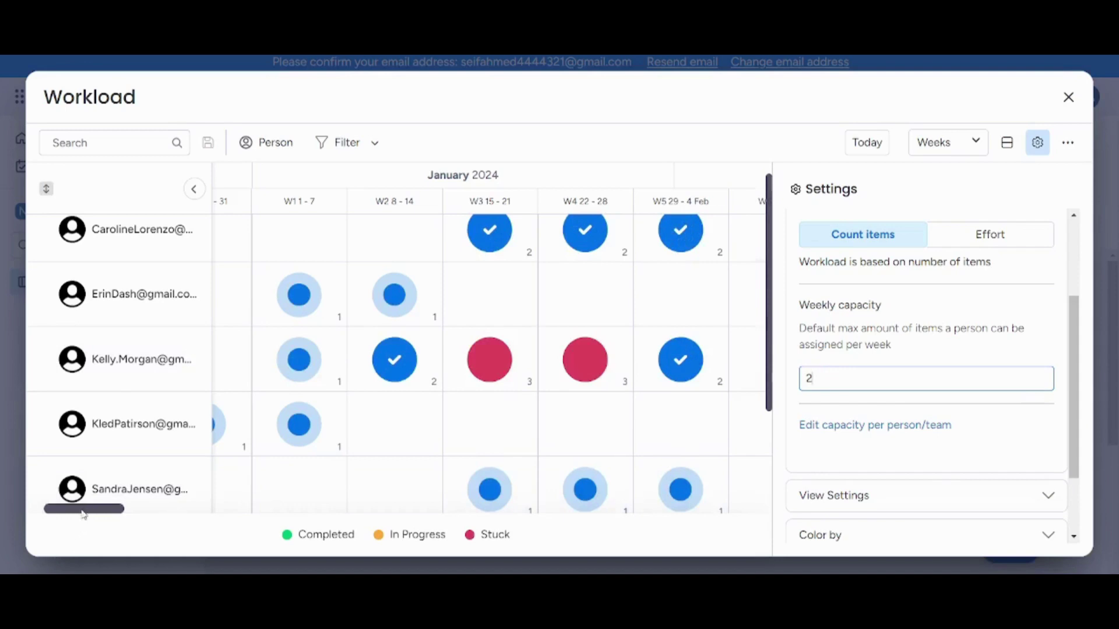
drag(82, 509, 85, 511)
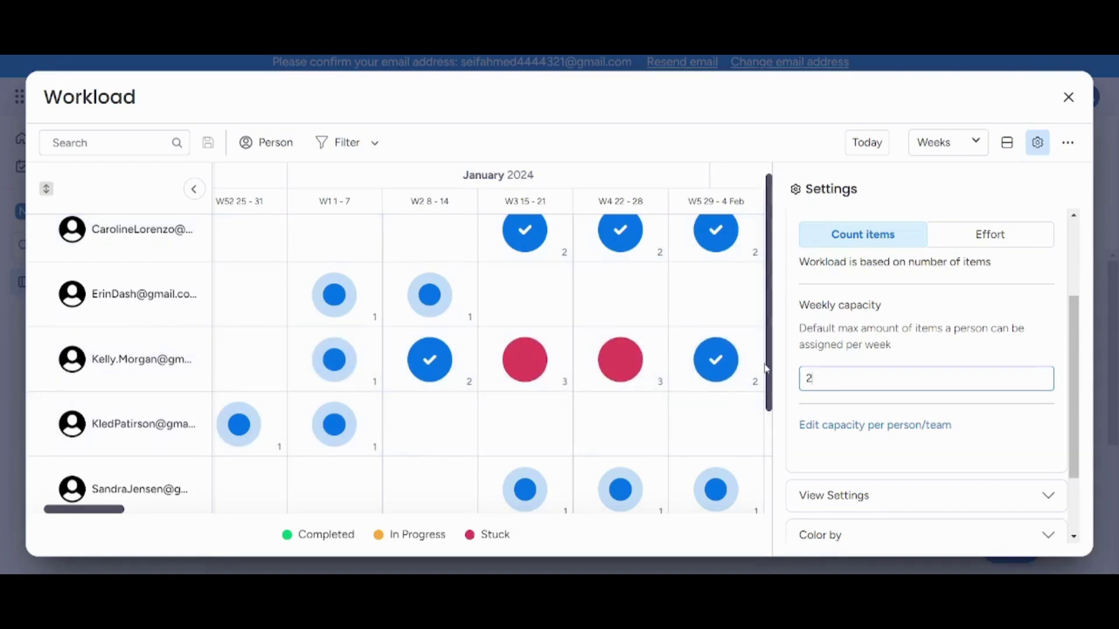
drag(767, 370, 784, 423)
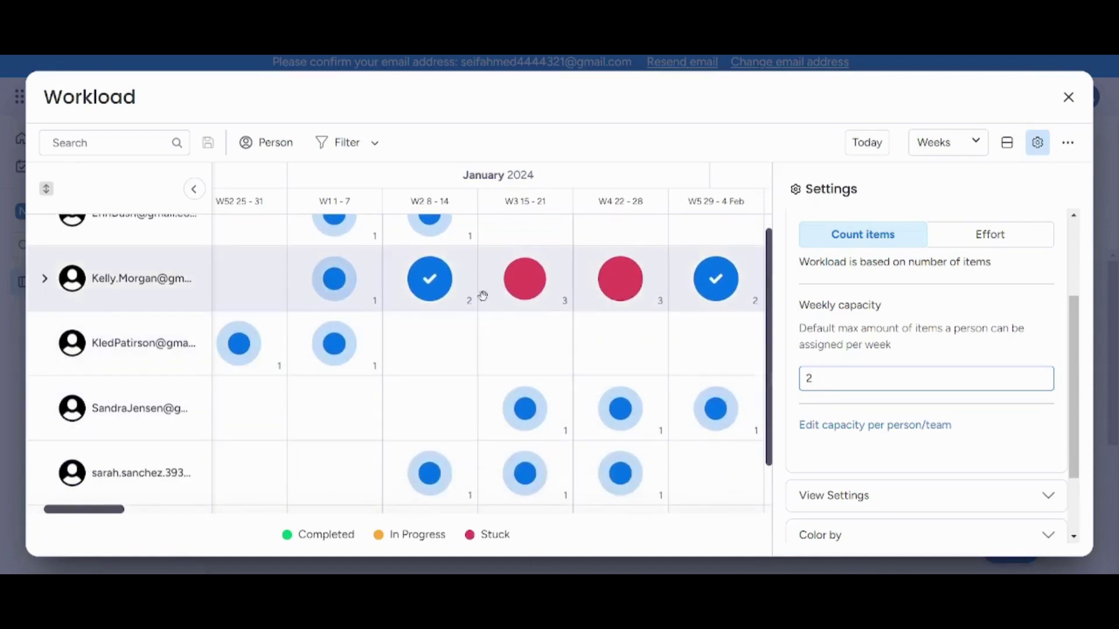
Confirm the capacity and expand the overloaded person's row to list their tasks.
click(488, 297)
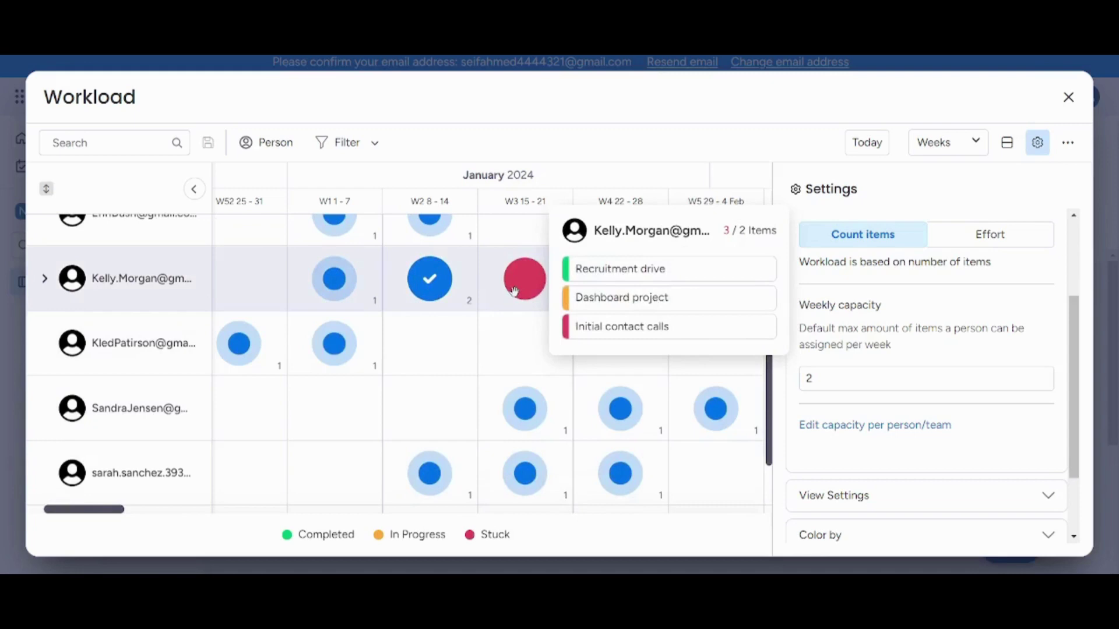
click(523, 294)
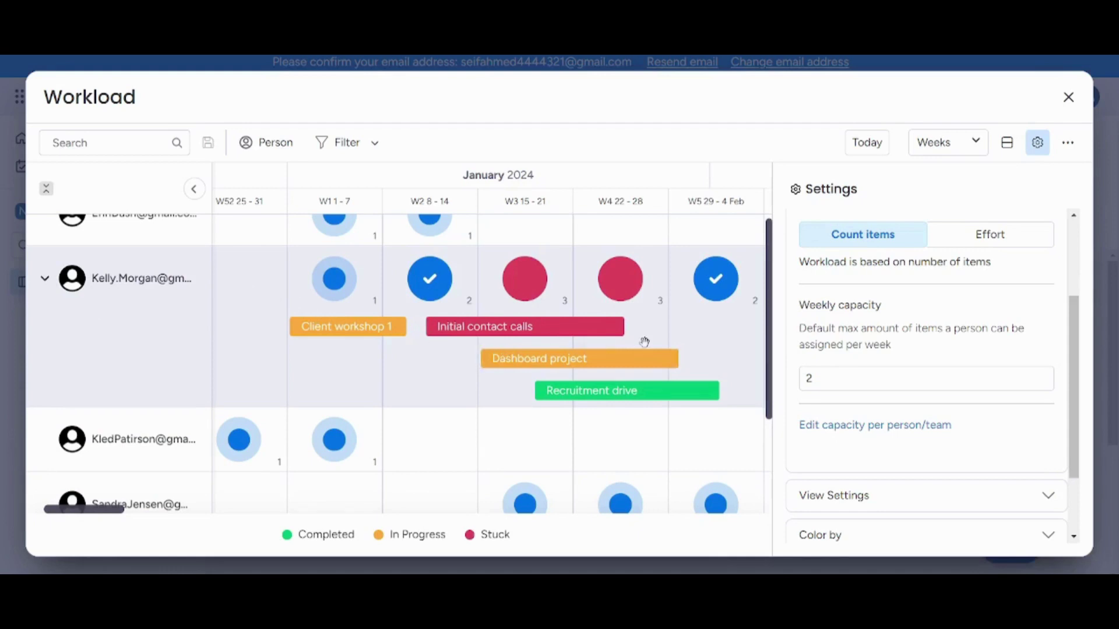
scroll(769, 353, down, 1)
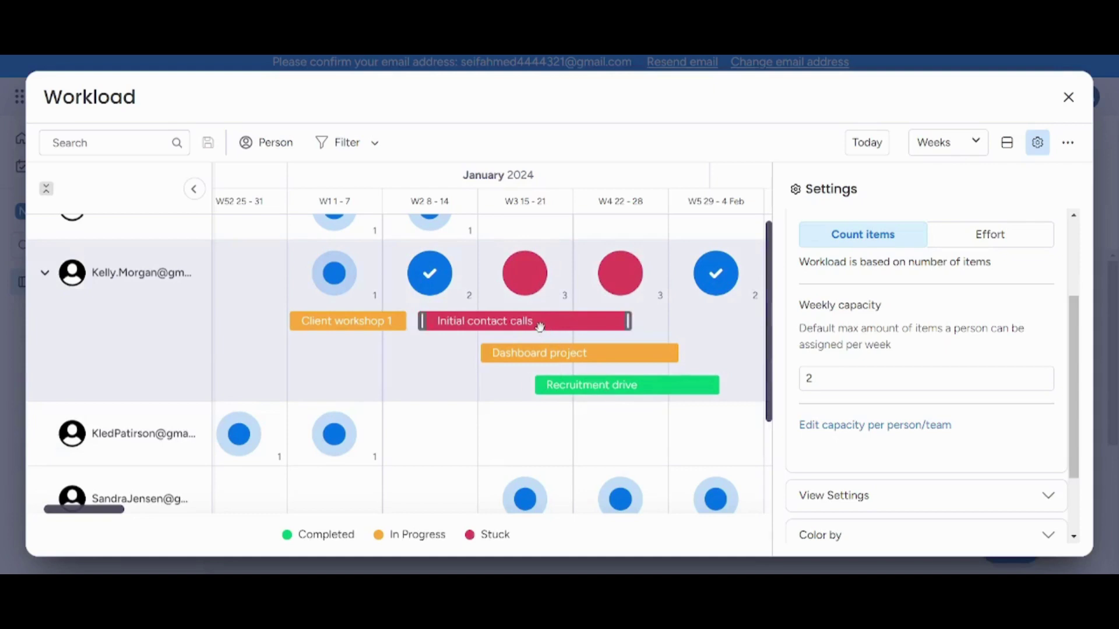
Drag the Initial contact calls bar earlier in January, then back toward its original dates.
drag(540, 327, 482, 489)
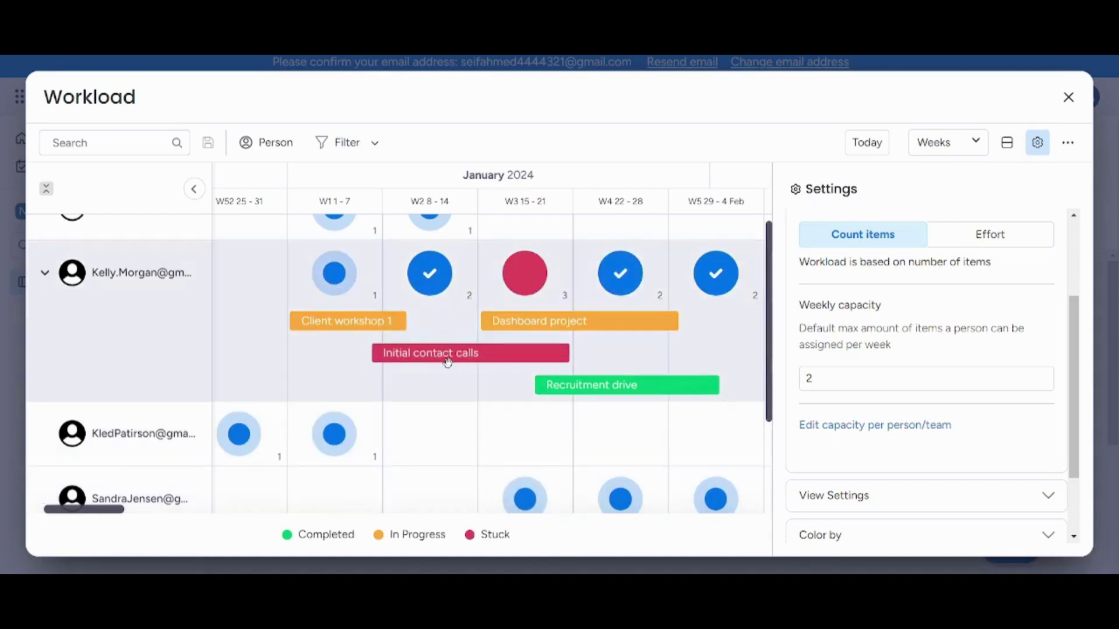
scroll(447, 363, up, 2)
scroll(463, 297, down, 4)
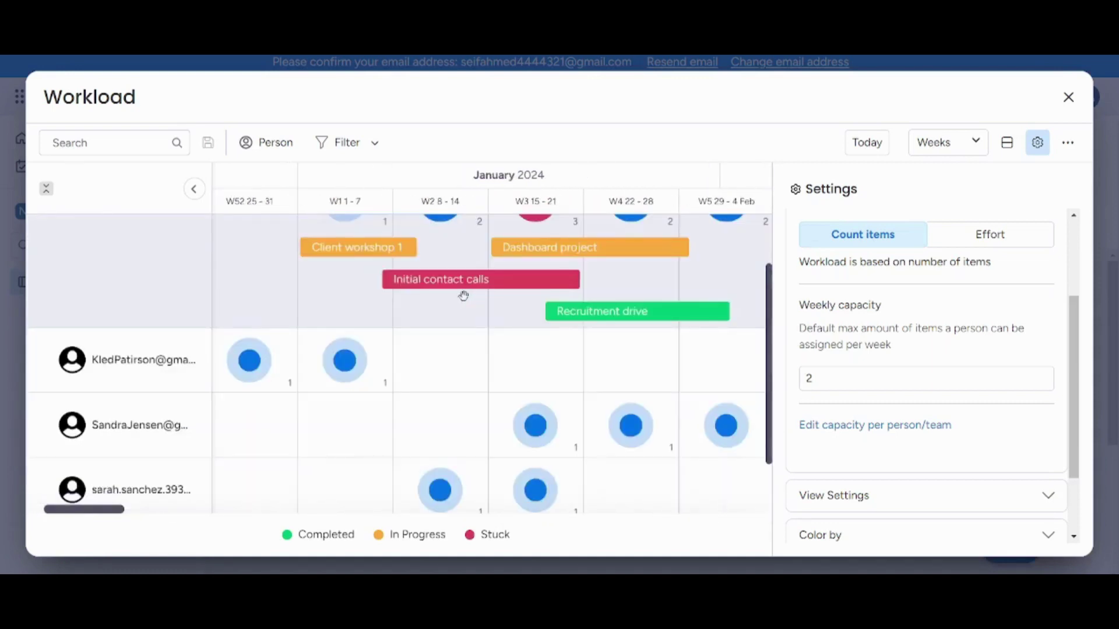
drag(466, 283, 506, 416)
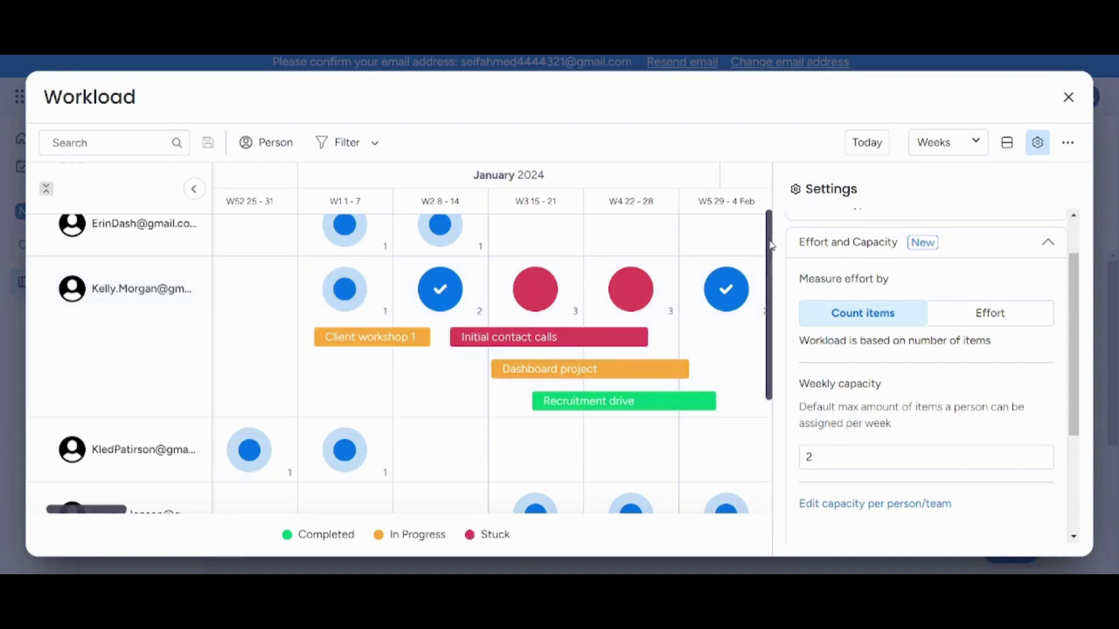
drag(770, 245, 793, 245)
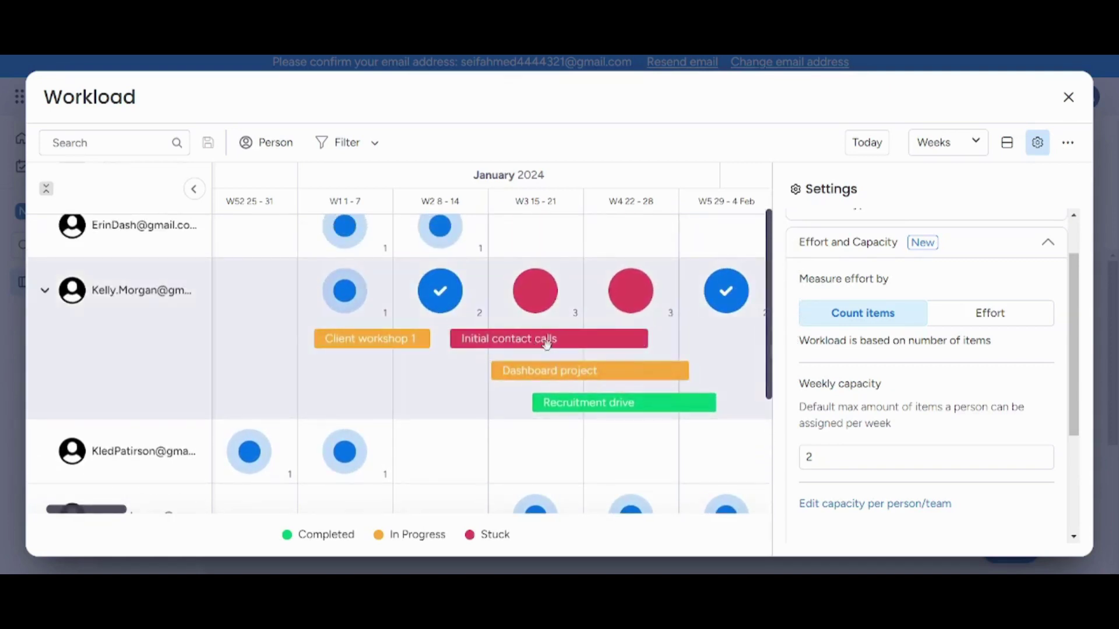
Inspect the Initial contact calls item card, then close it without changes.
click(581, 343)
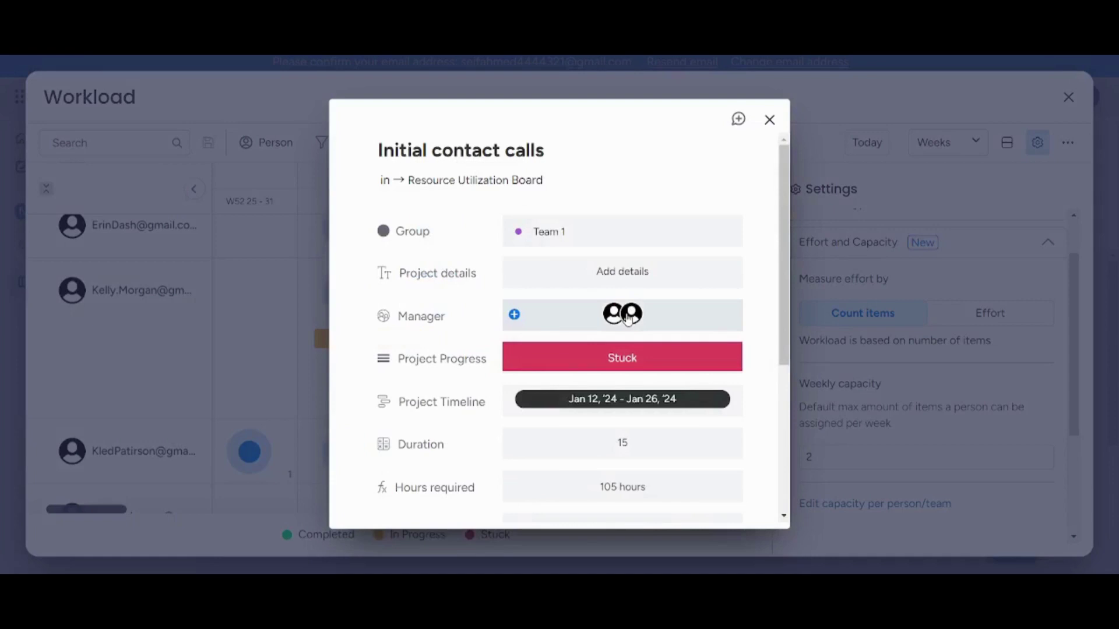
mouse_move(628, 319)
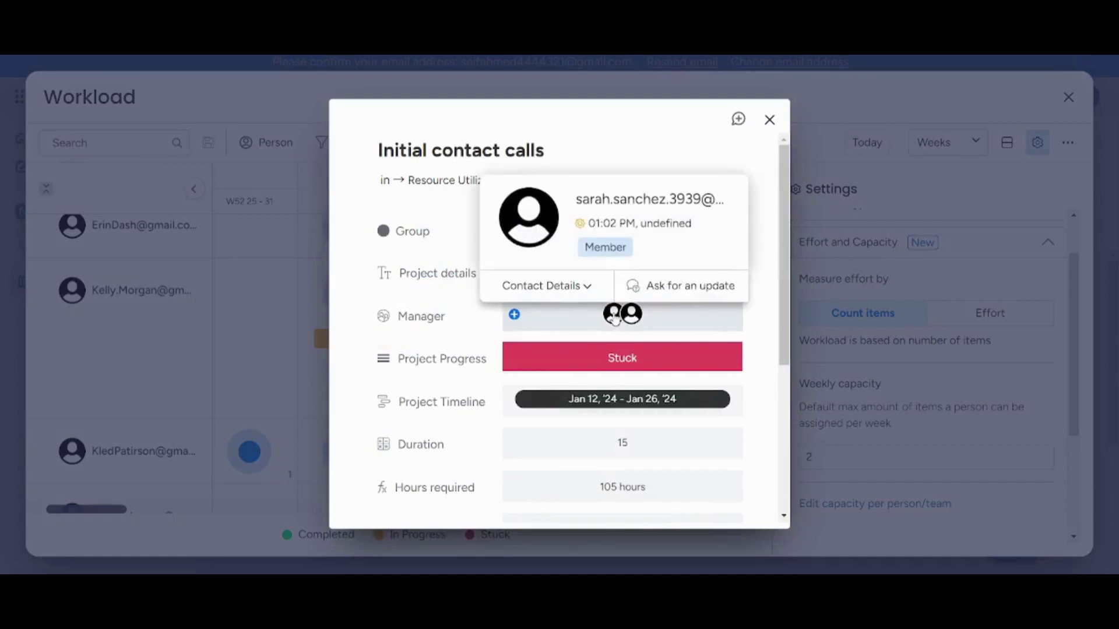
click(769, 121)
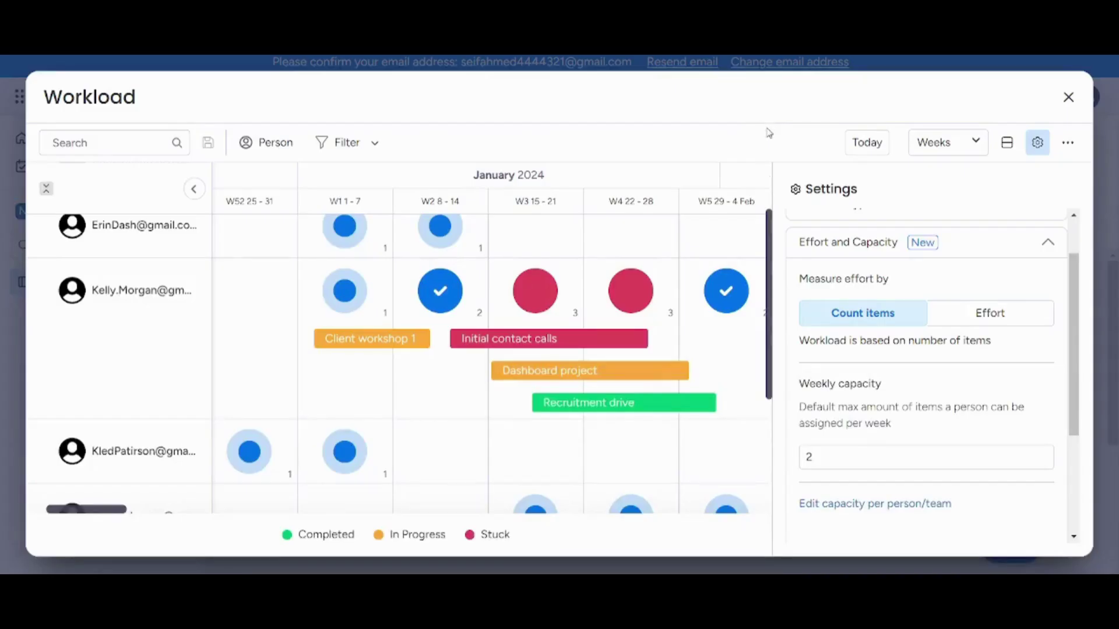
Replace the overloaded member with another teammate as Manager of the Dashboard project.
click(624, 372)
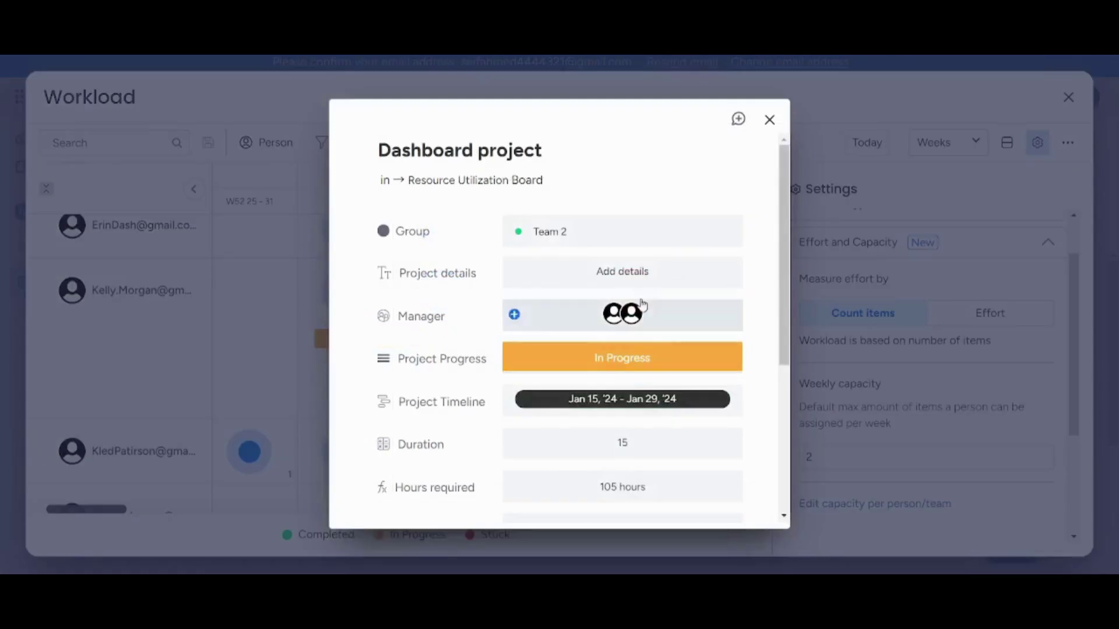
mouse_move(639, 311)
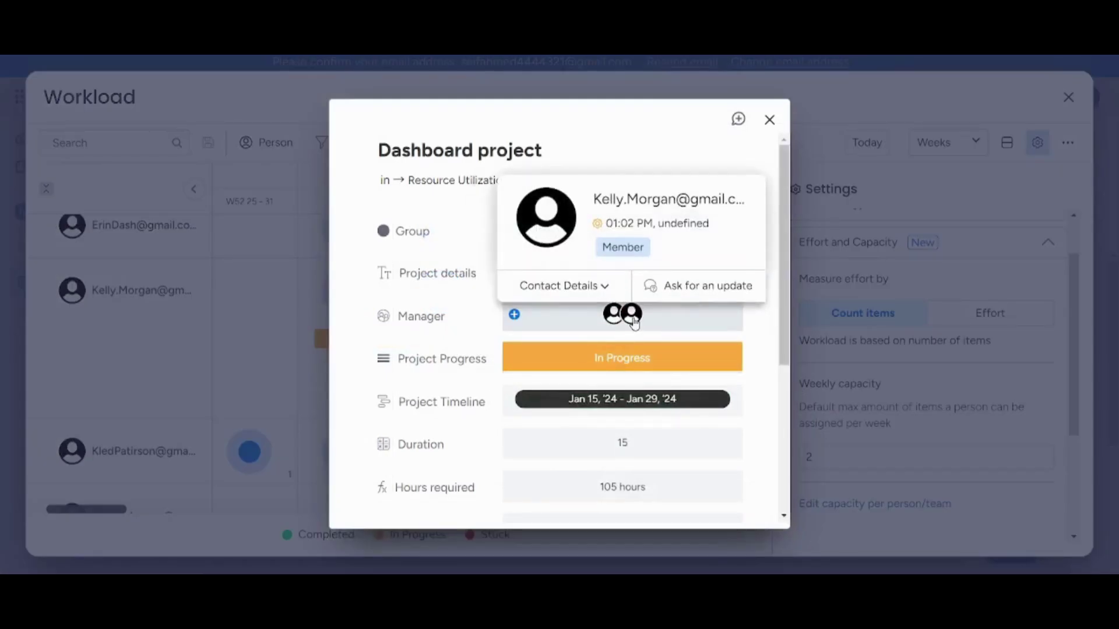
click(613, 318)
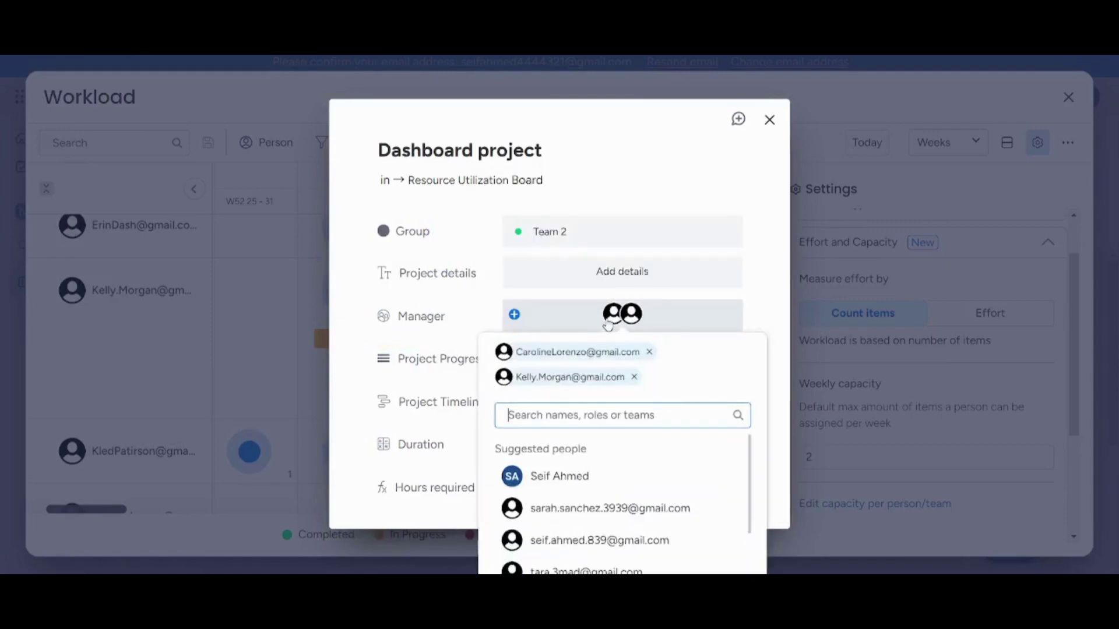
click(634, 377)
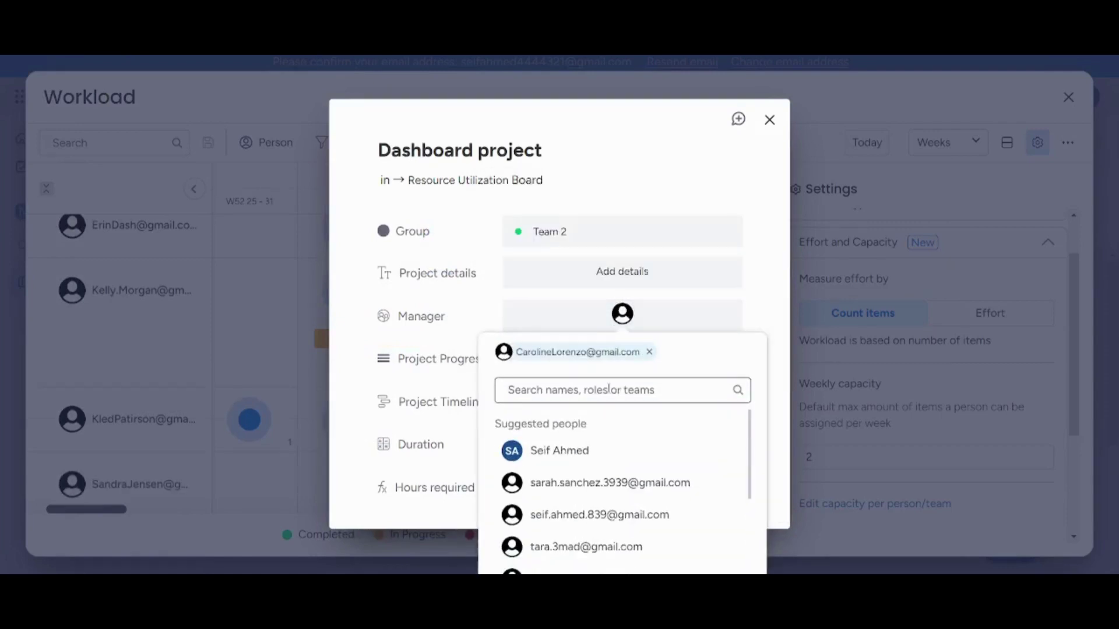
click(600, 481)
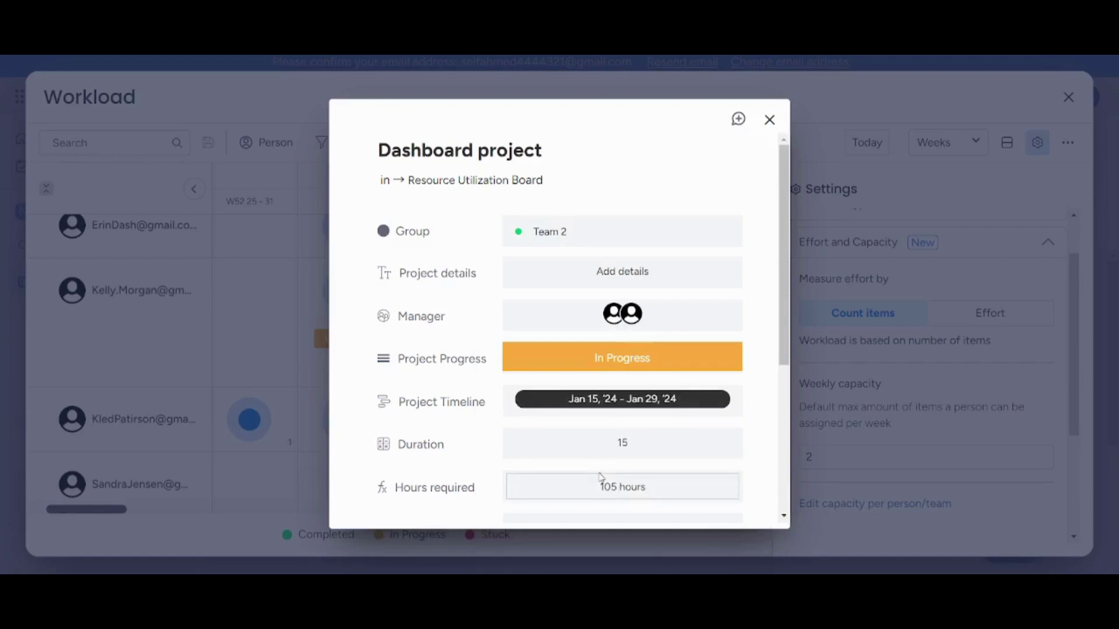
click(770, 121)
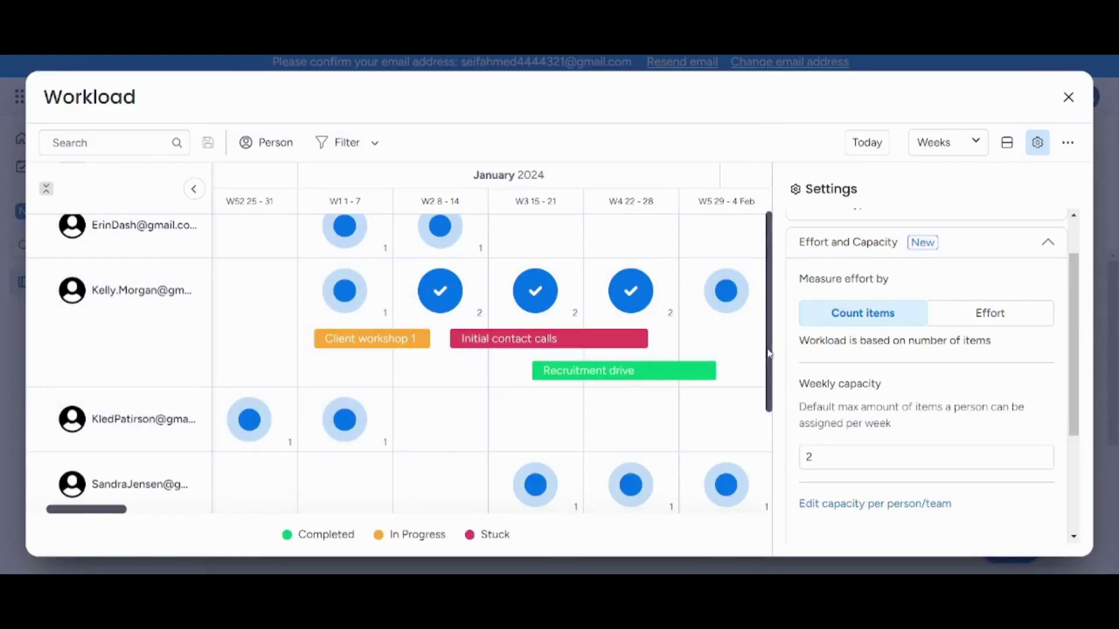
drag(769, 354, 771, 291)
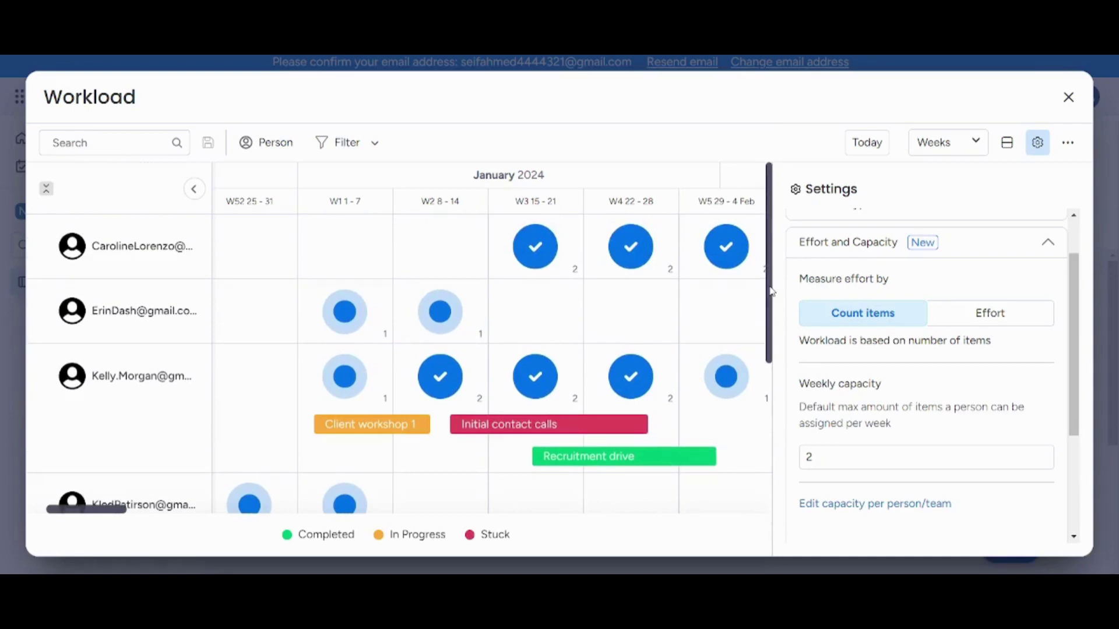
click(723, 252)
drag(773, 242, 781, 425)
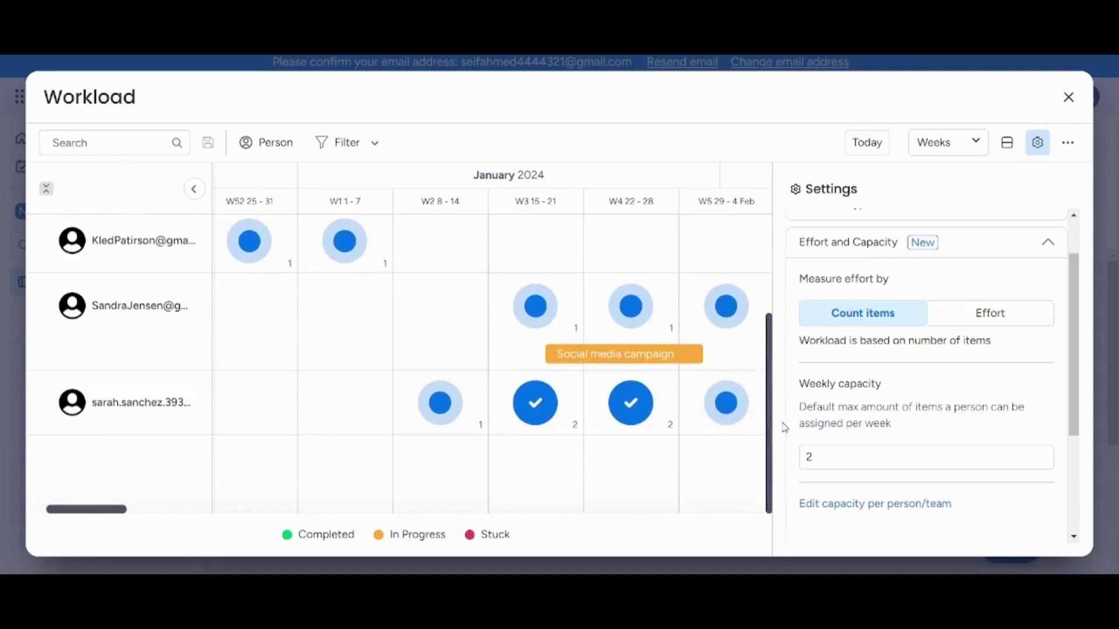